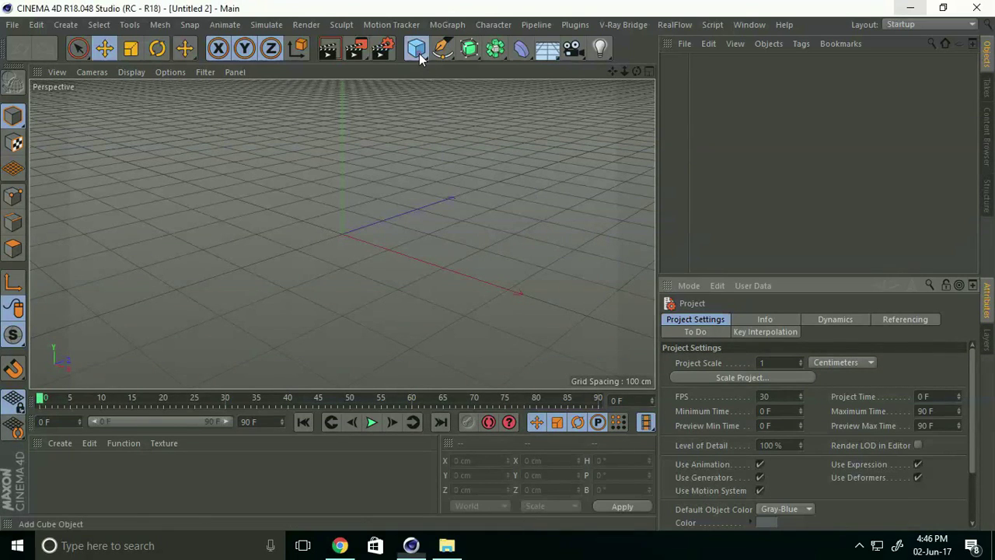
- Add a cube at X -216.22 cm with Fillet on and a 10 cm fillet radius
left_click_drag(417, 49, 554, 82)
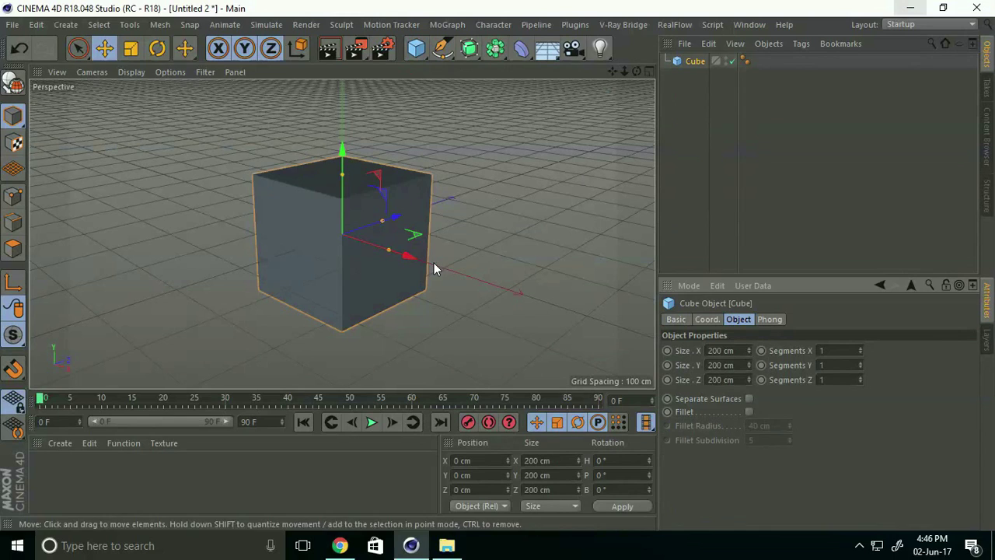
left_click_drag(434, 265, 317, 246)
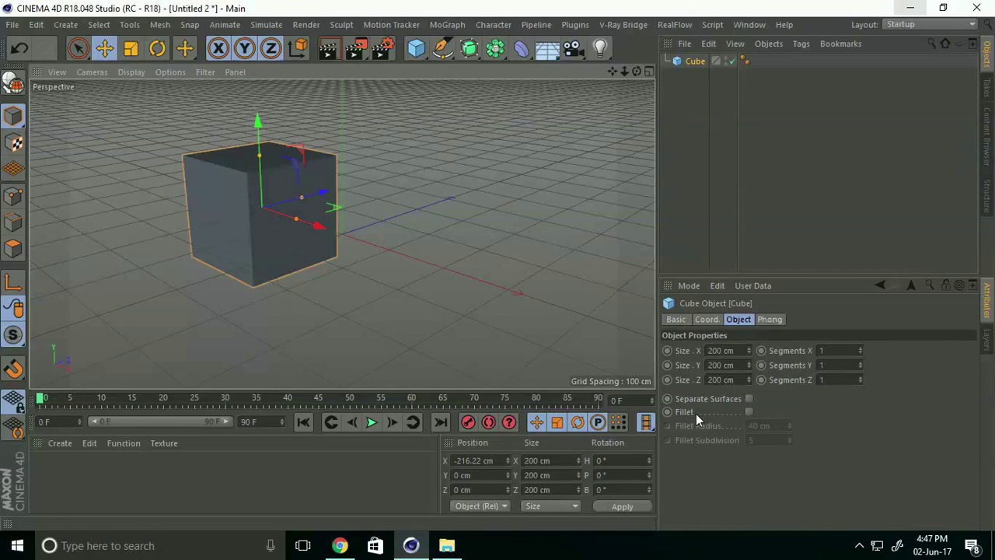
left_click(749, 411)
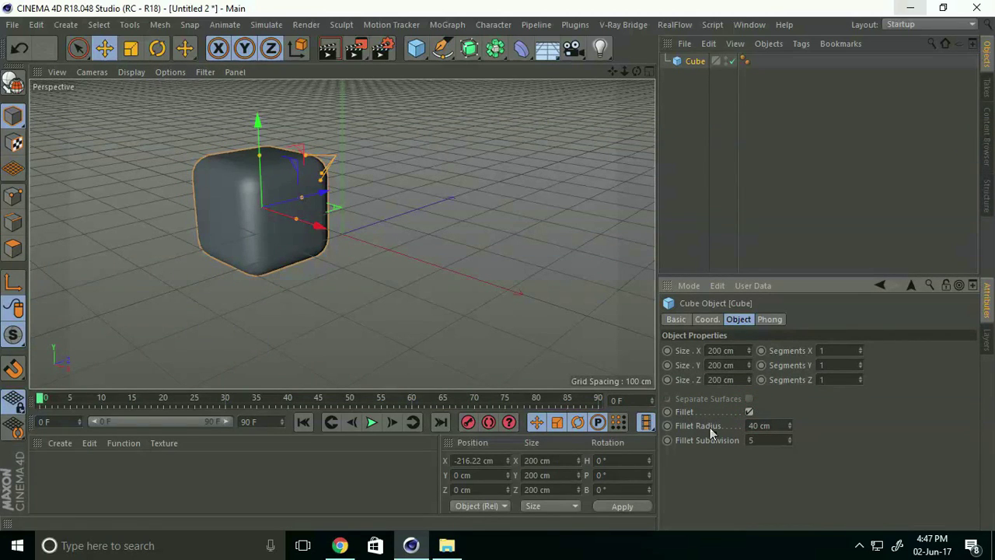
double_click(759, 425)
type("10")
key("Return")
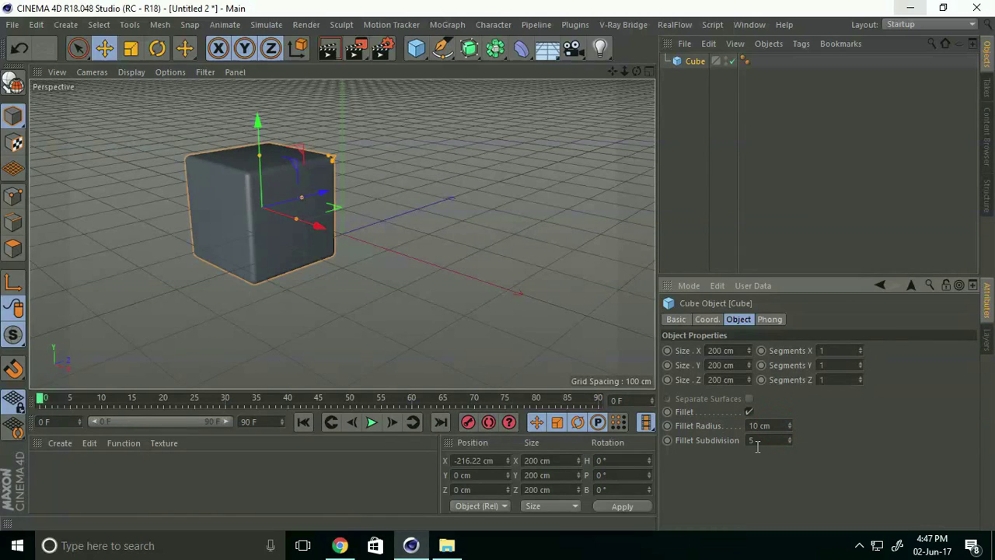
left_click_drag(256, 251, 327, 286, "alt")
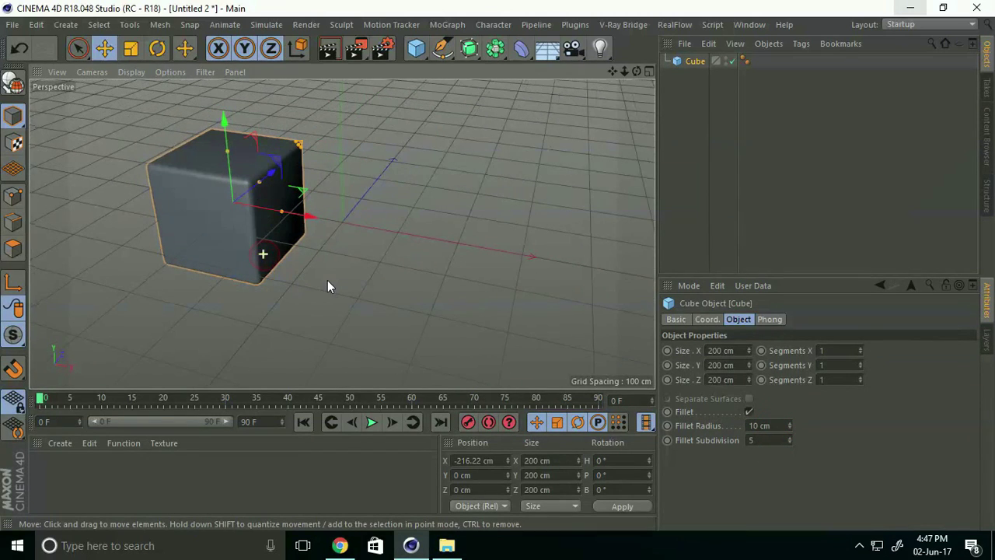
- Add a sphere right of the cube and set its Segments to 36
left_click(416, 49)
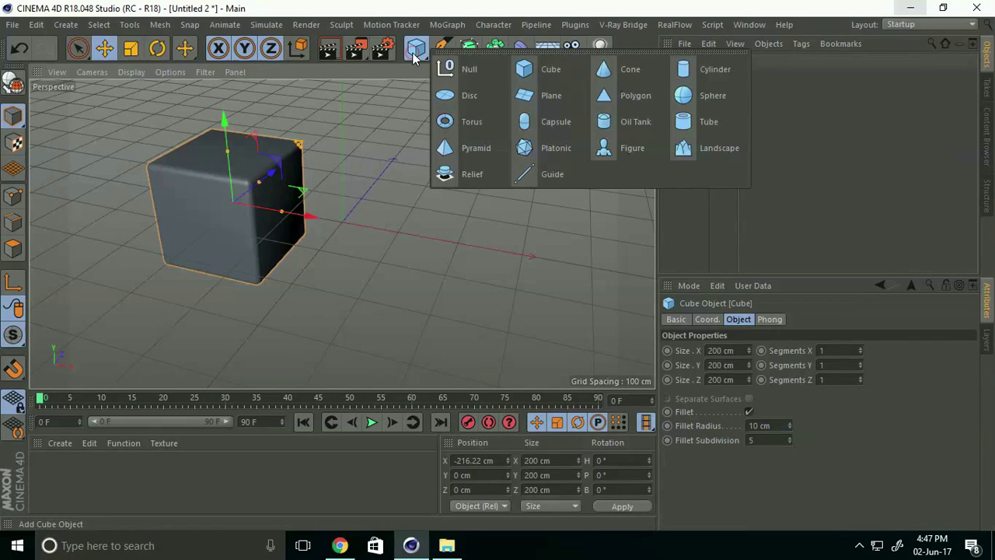
left_click(685, 95)
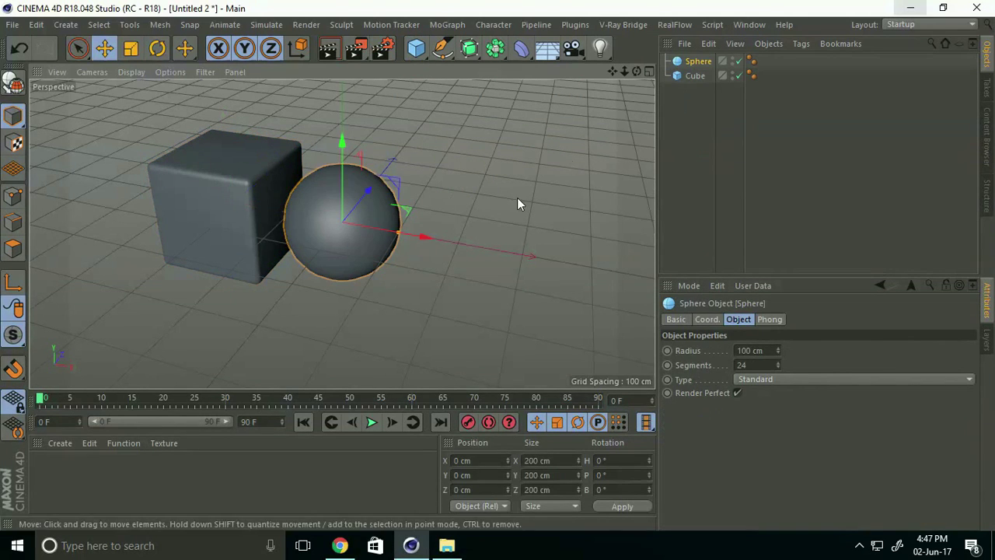
left_click_drag(424, 237, 453, 243)
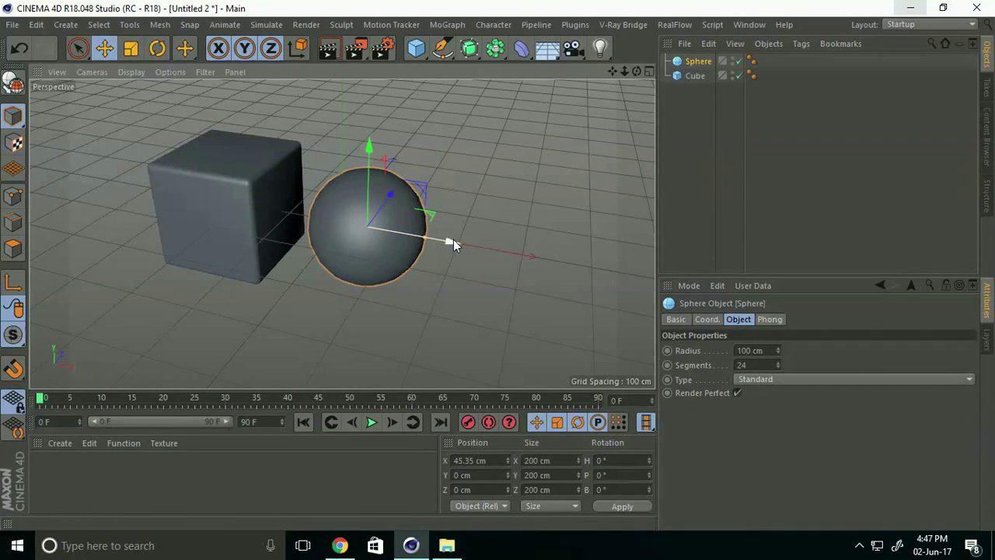
double_click(754, 363)
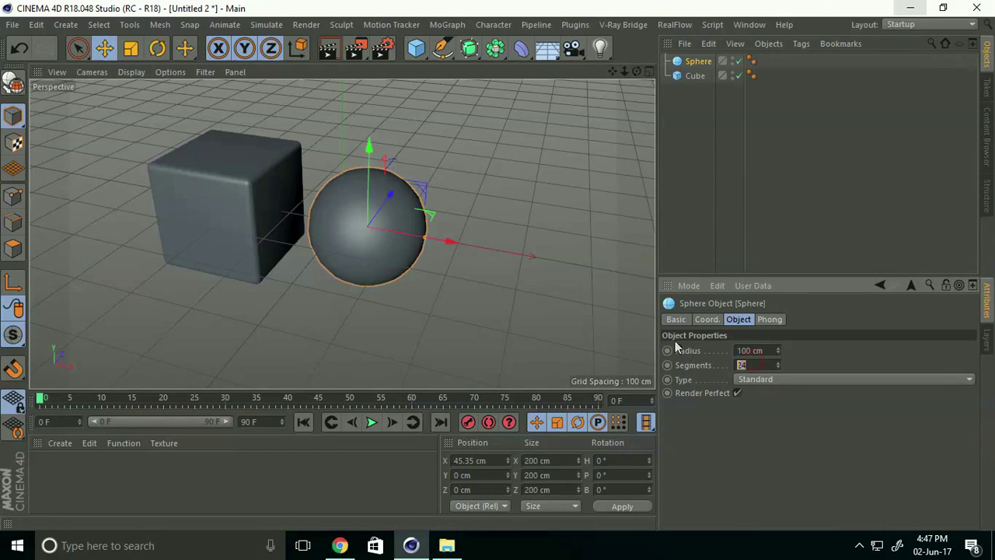
type("36")
key("Return")
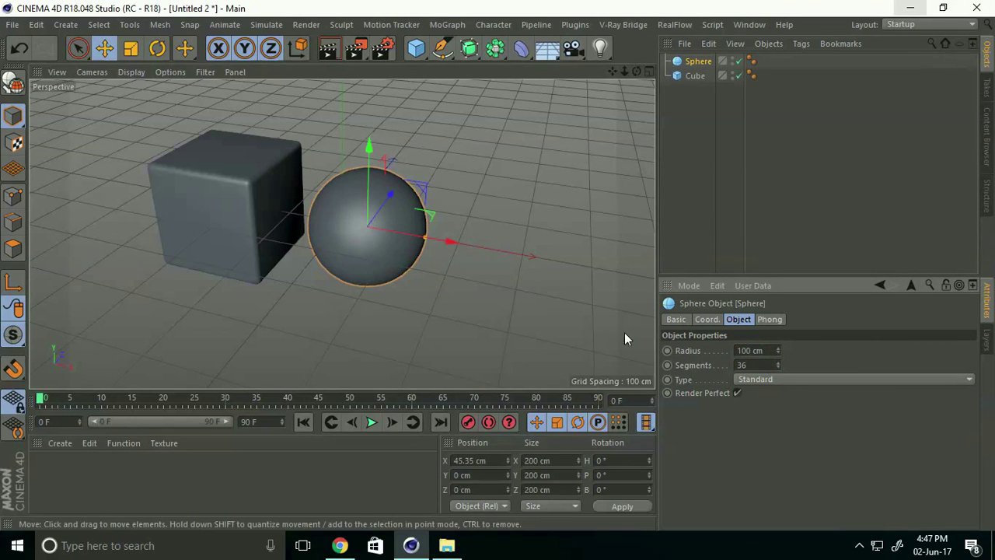
left_click_drag(381, 304, 470, 302, "alt")
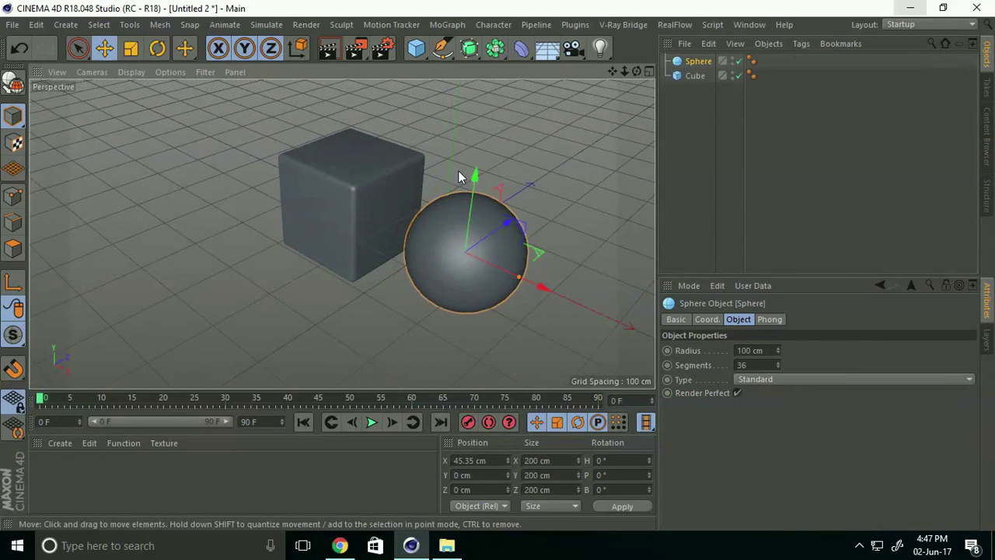
- Add a cone and move it left and forward, to X -391.603 cm
left_click(424, 50)
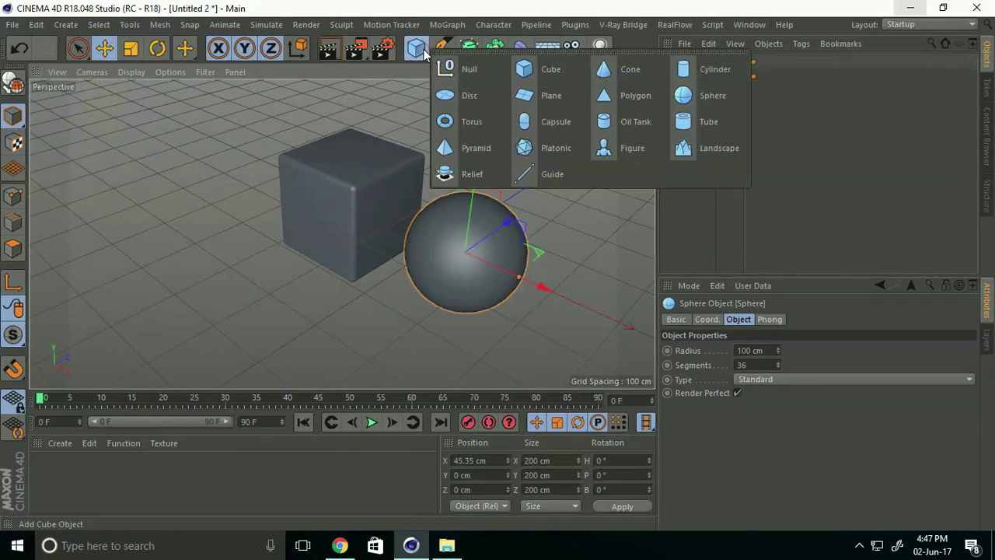
left_click(631, 70)
left_click_drag(520, 278, 383, 222)
left_click_drag(371, 161, 278, 283)
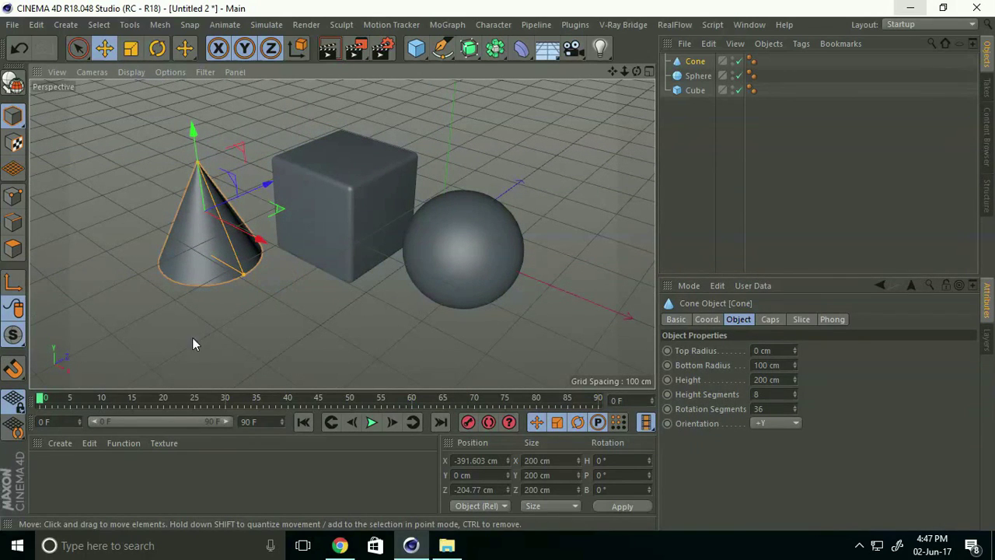
- Create a new material, Mat, and open it in the Material Editor
left_click(59, 448)
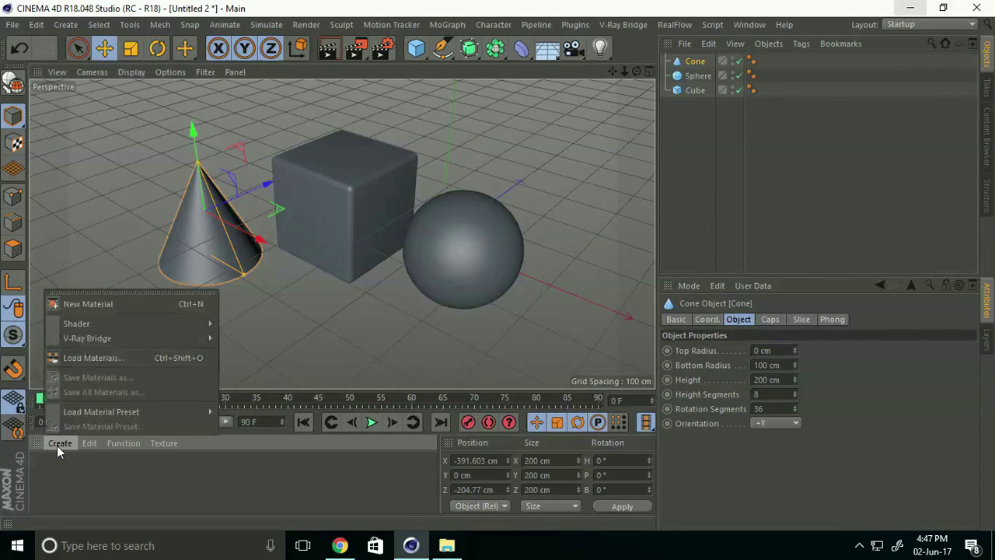
left_click(81, 305)
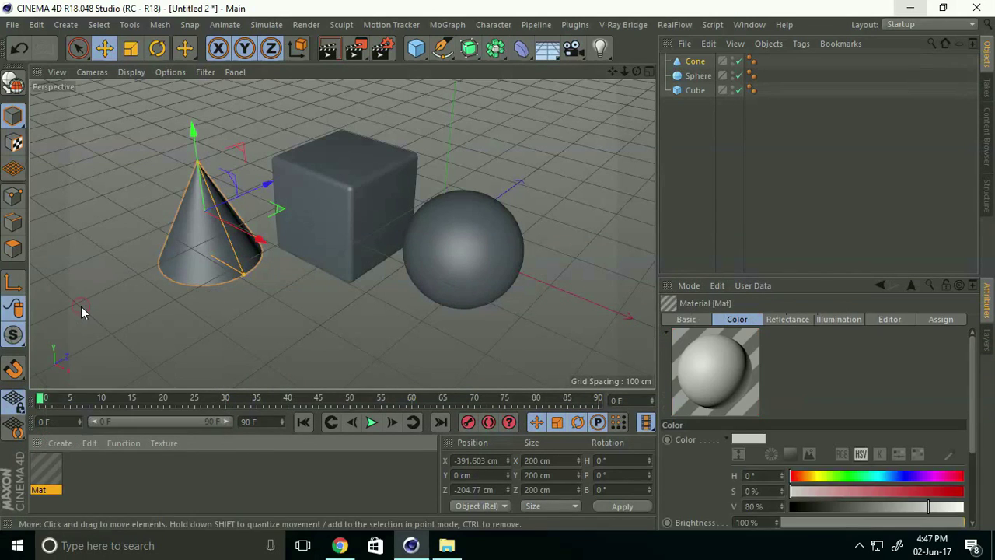
double_click(51, 467)
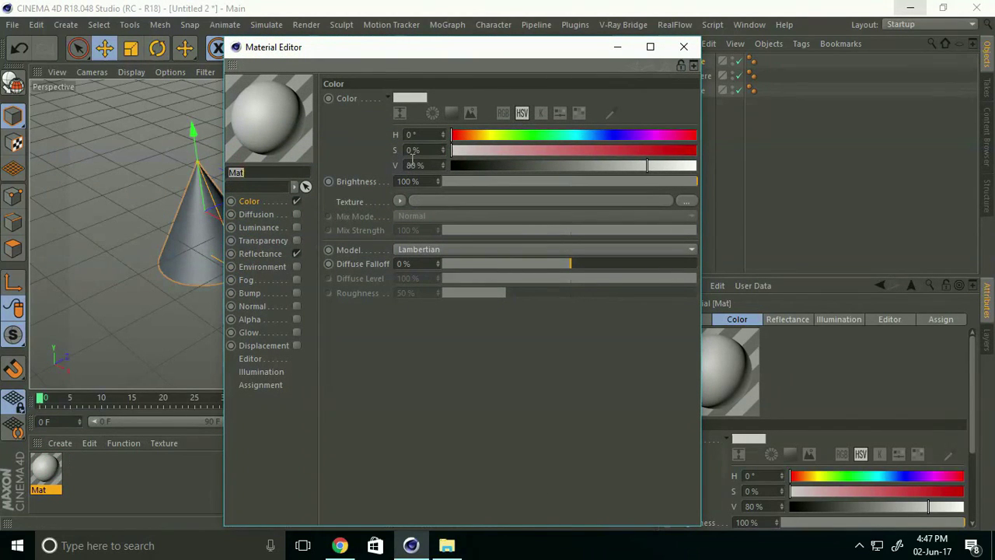
- Set Mat's colour in RGB mode to 212, 175, 55
left_click(503, 115)
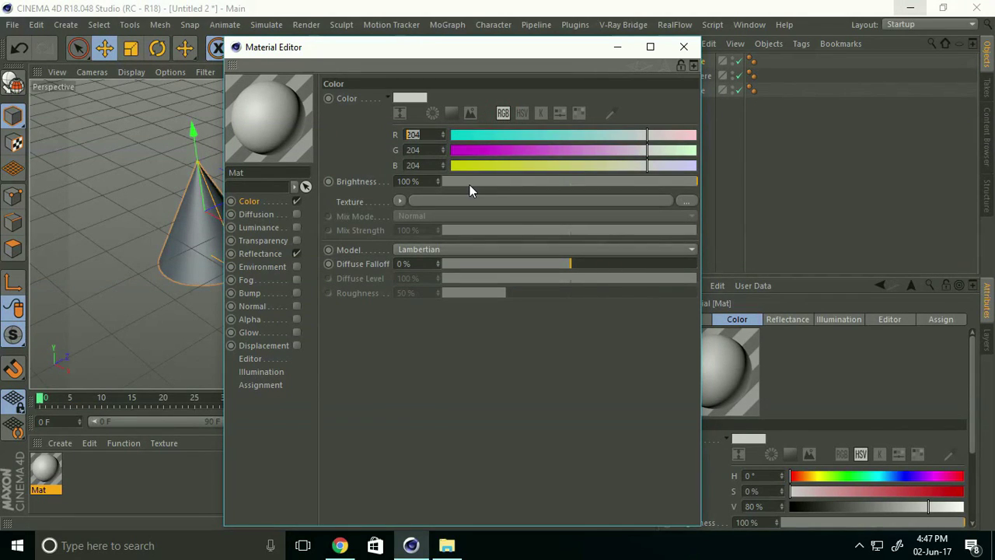
type("212")
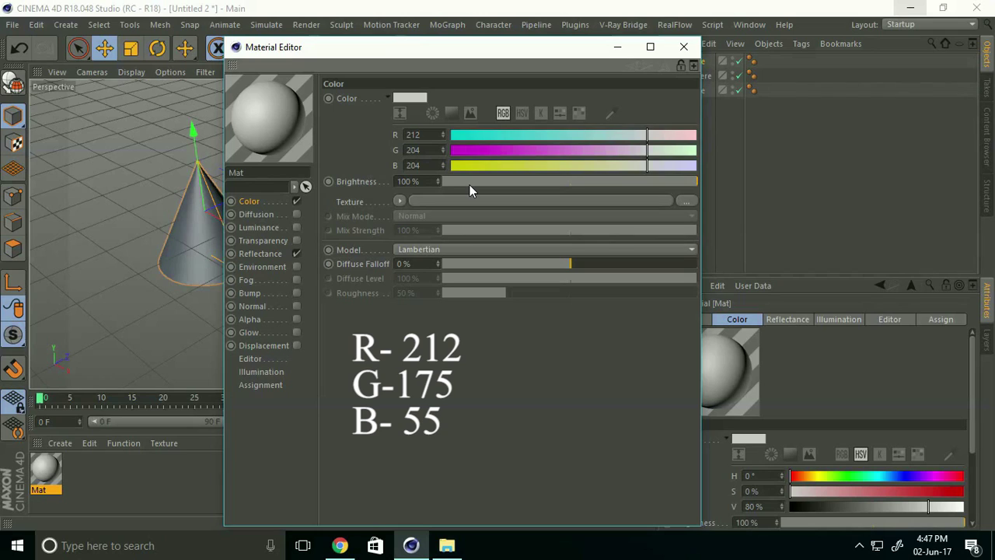
key("Tab")
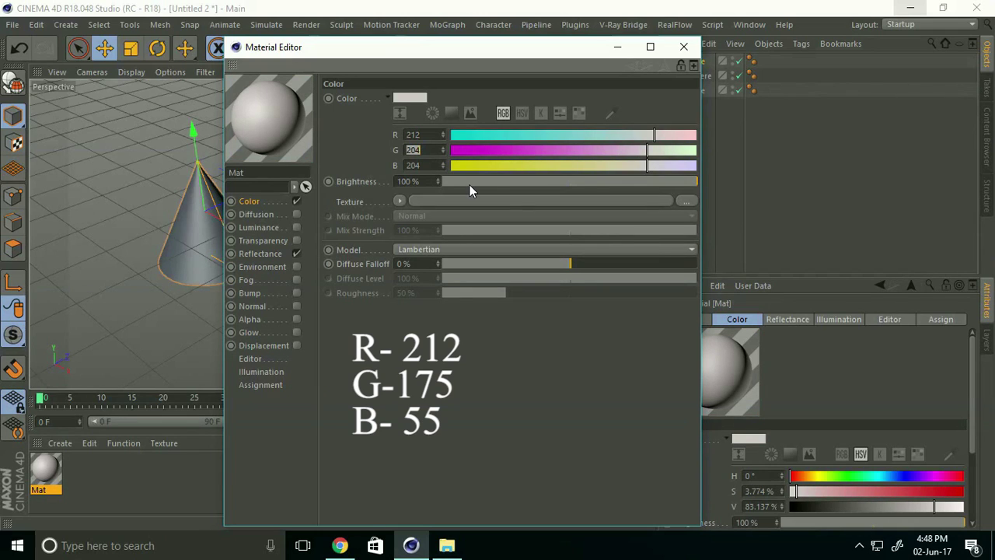
type("175")
key("Tab")
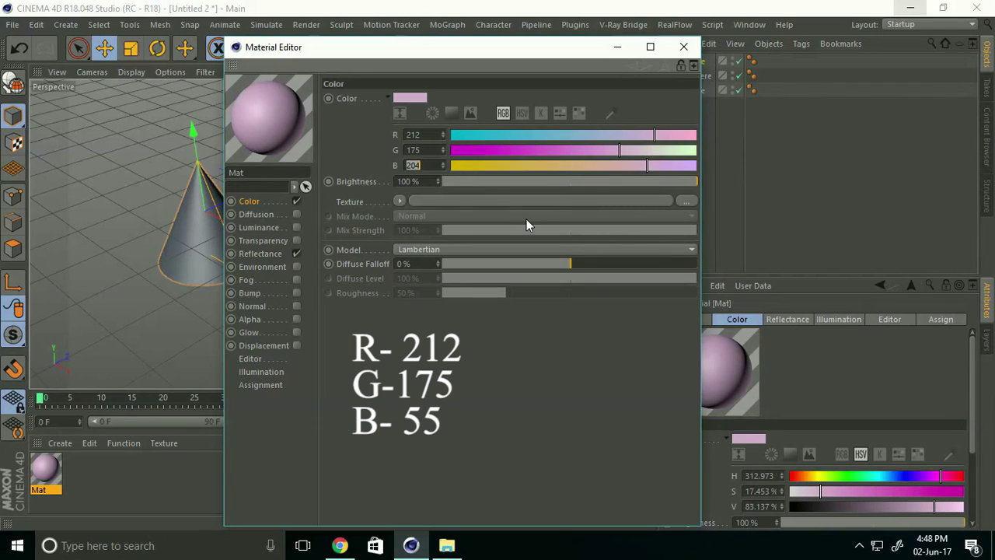
type("55")
key("Return")
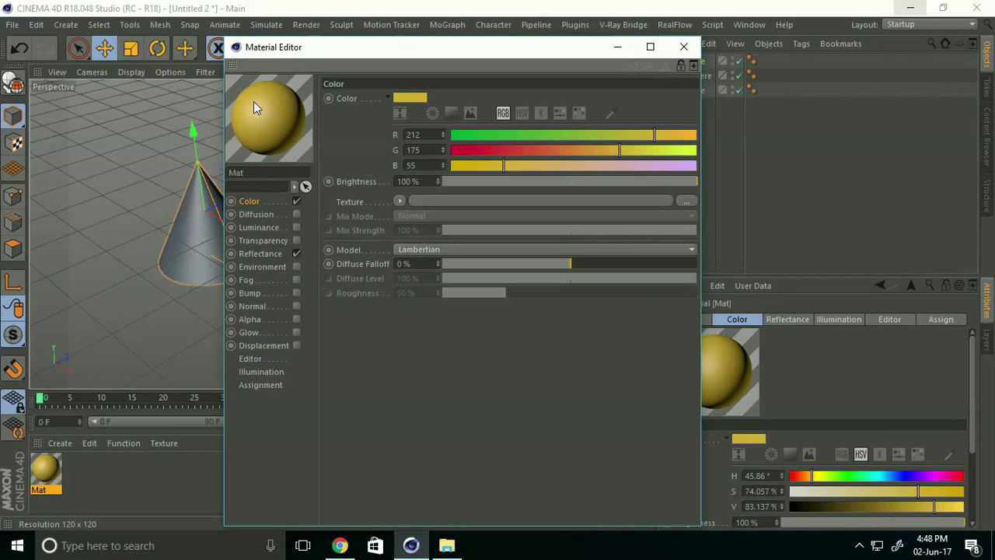
- Add a Reflection (Legacy) layer, Layer 1, to Mat's Reflectance channel
left_click(248, 258)
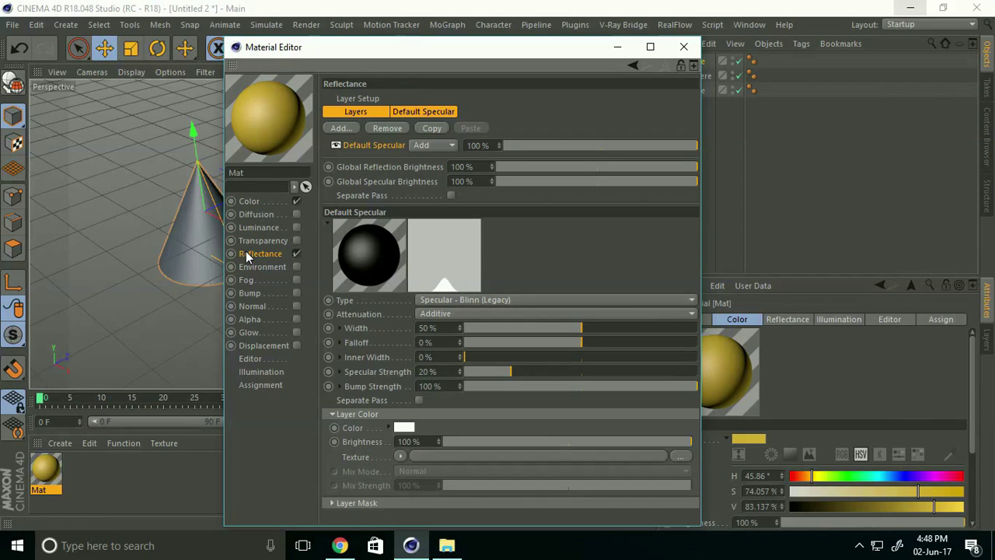
left_click(339, 129)
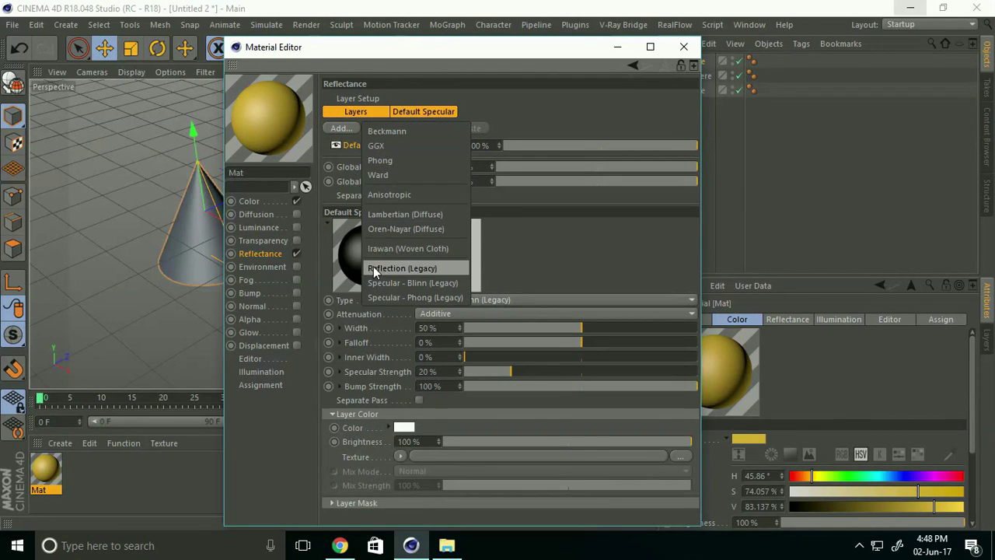
left_click(426, 272)
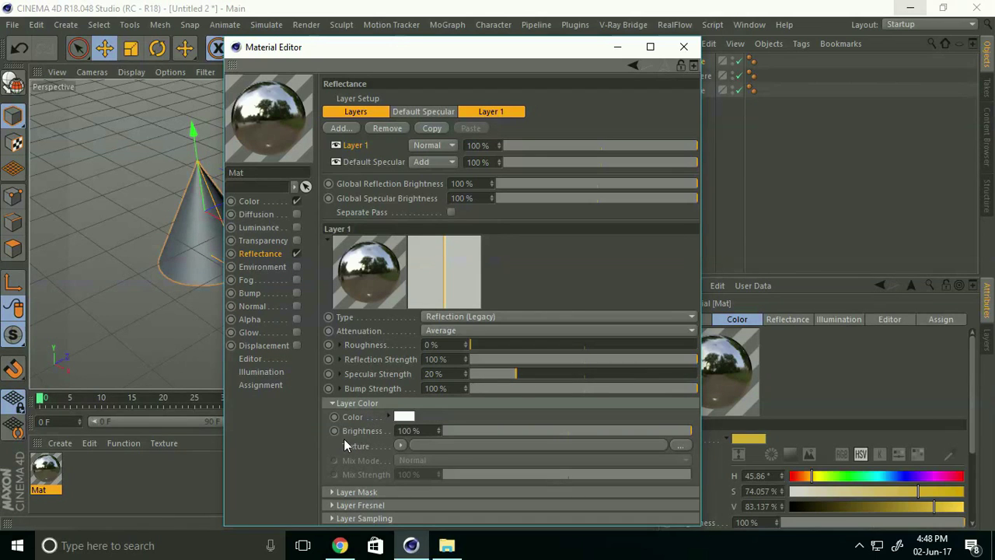
- Load Brushed-gold-metal-texture1.jpg from the Desktop as Layer 1's colour texture, declining to copy it
left_click(680, 446)
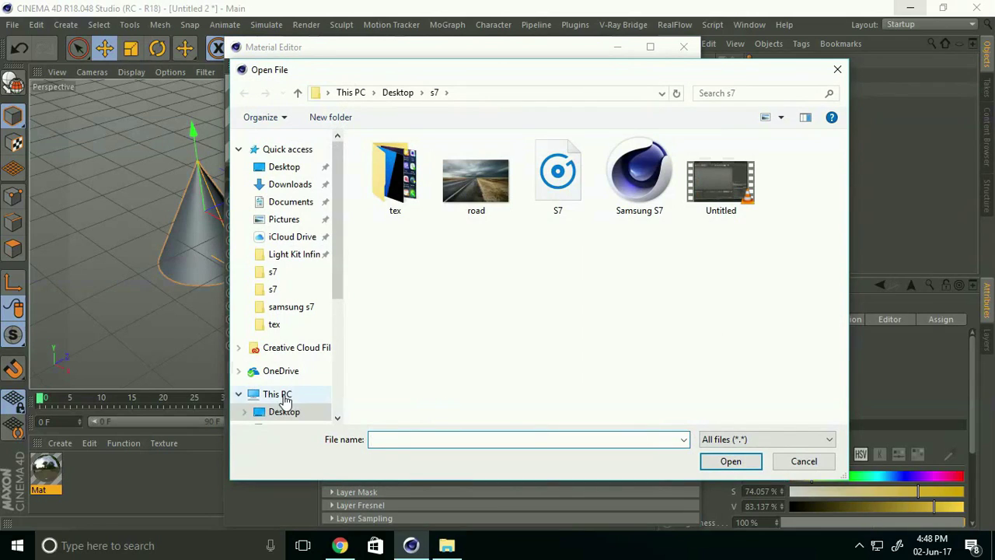
left_click(284, 411)
left_click(639, 173)
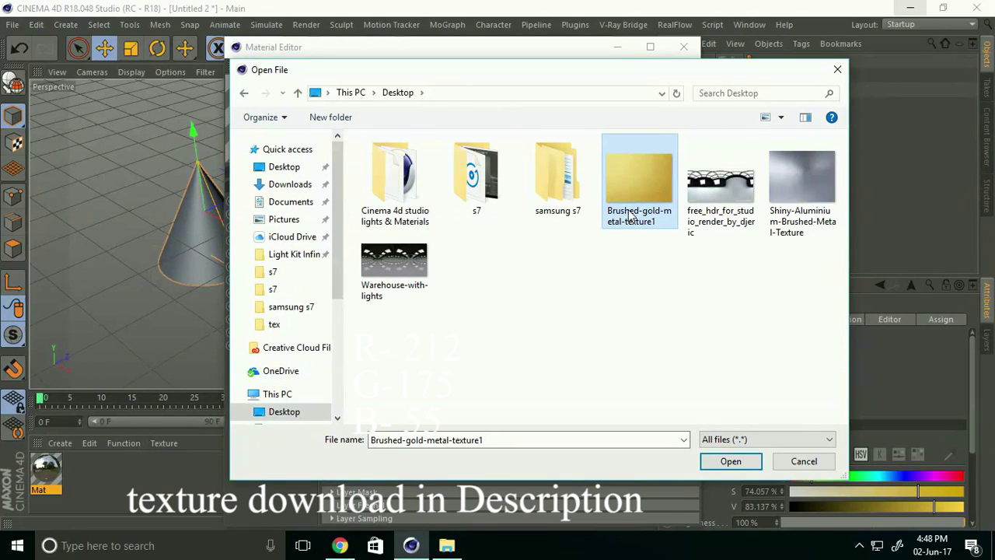
left_click(730, 461)
left_click(568, 326)
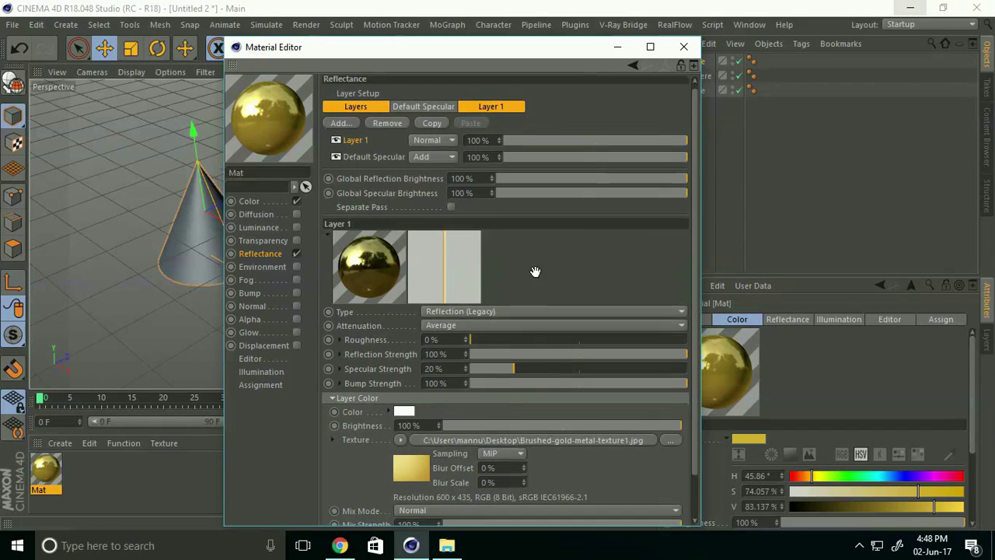
- Set Layer 1's Roughness to 10% and Specular Strength to 10%
middle_click_drag(536, 273, 545, 210)
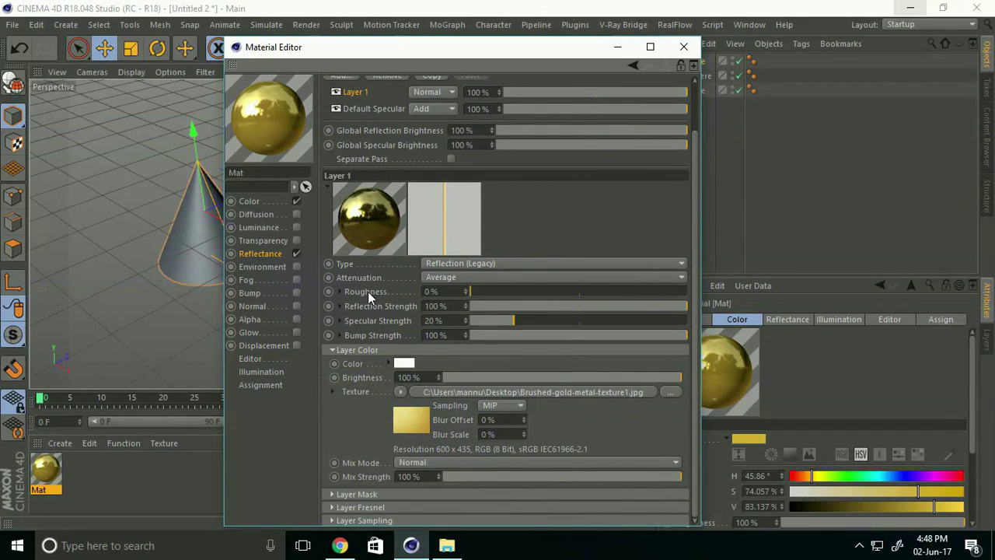
left_click(444, 290)
type("20")
key("Return")
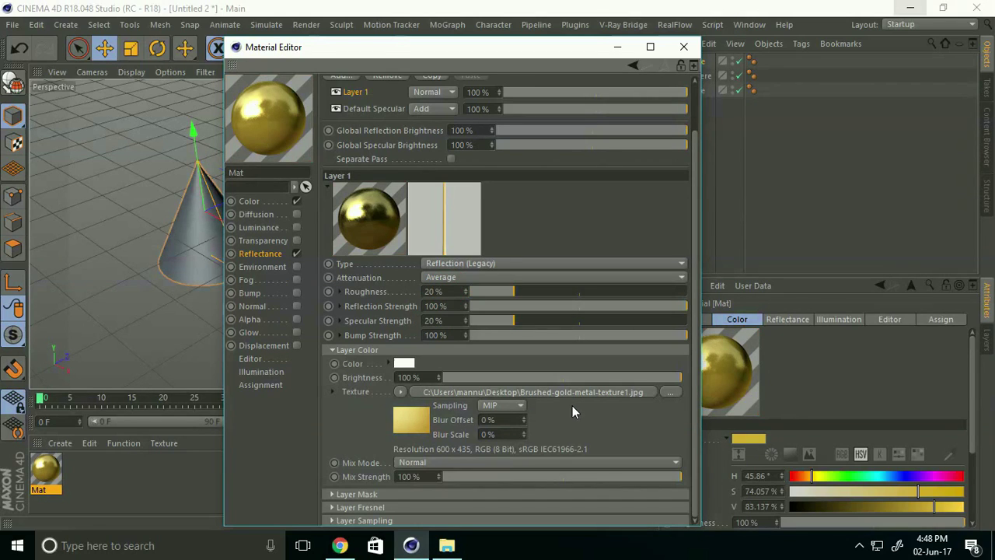
left_click(438, 291)
type("10")
key("Return")
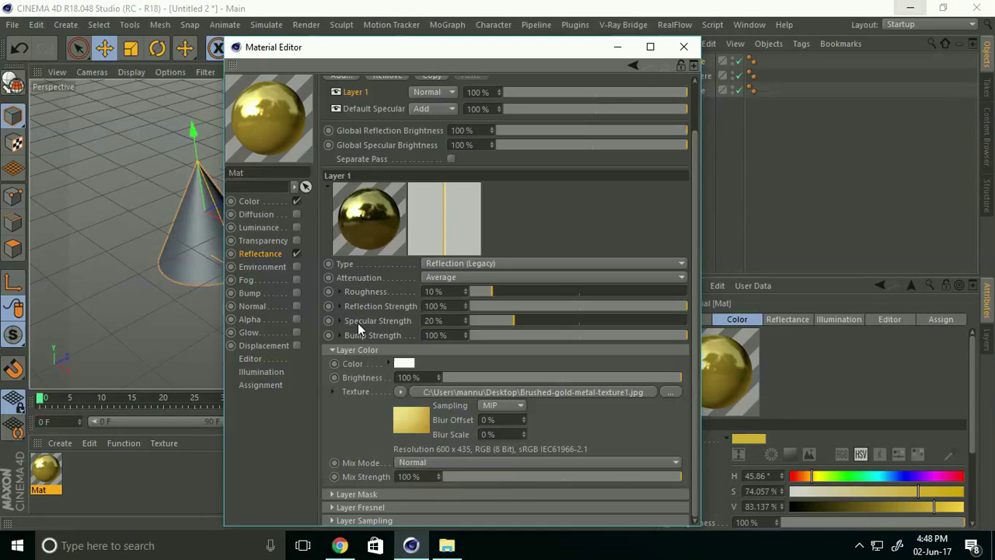
left_click(450, 320)
type("10")
key("Return")
- Close the Material Editor and drag Mat onto the sphere, cube and cone
left_click(683, 46)
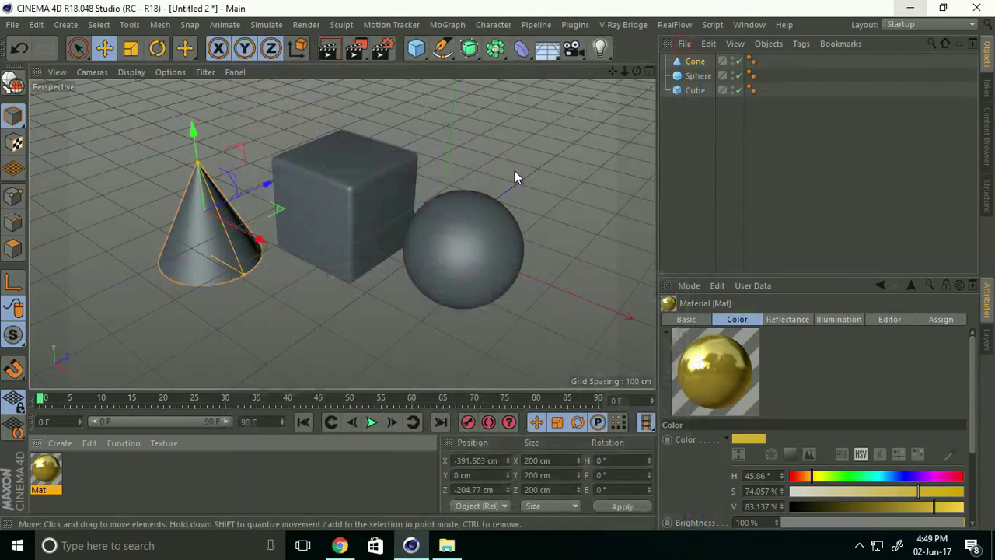
left_click_drag(49, 473, 428, 252)
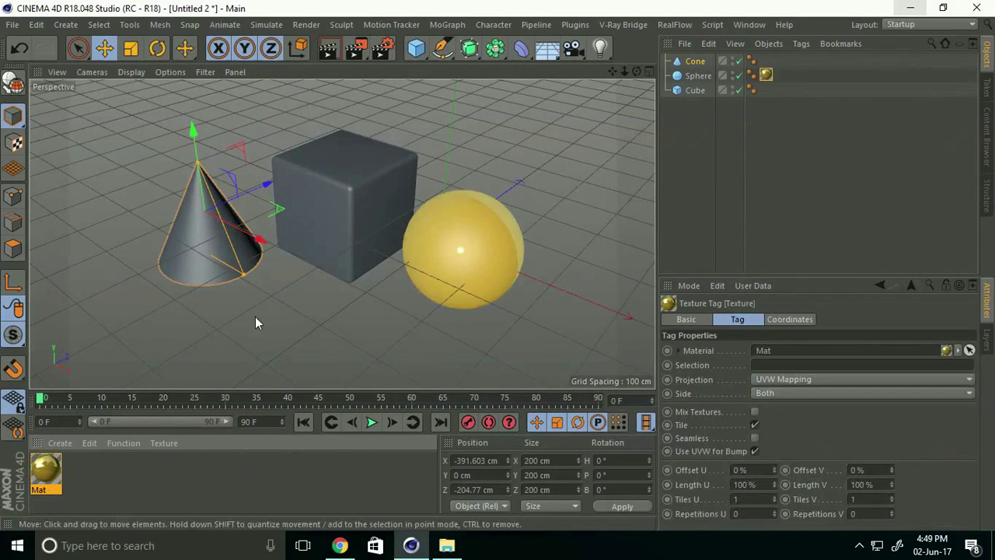
left_click_drag(51, 476, 298, 219)
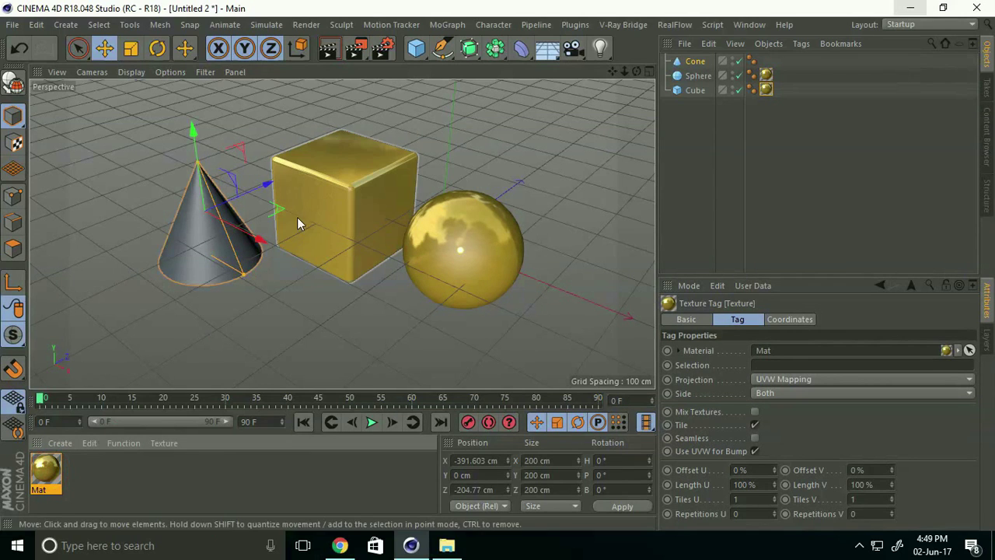
left_click_drag(180, 233, 181, 233)
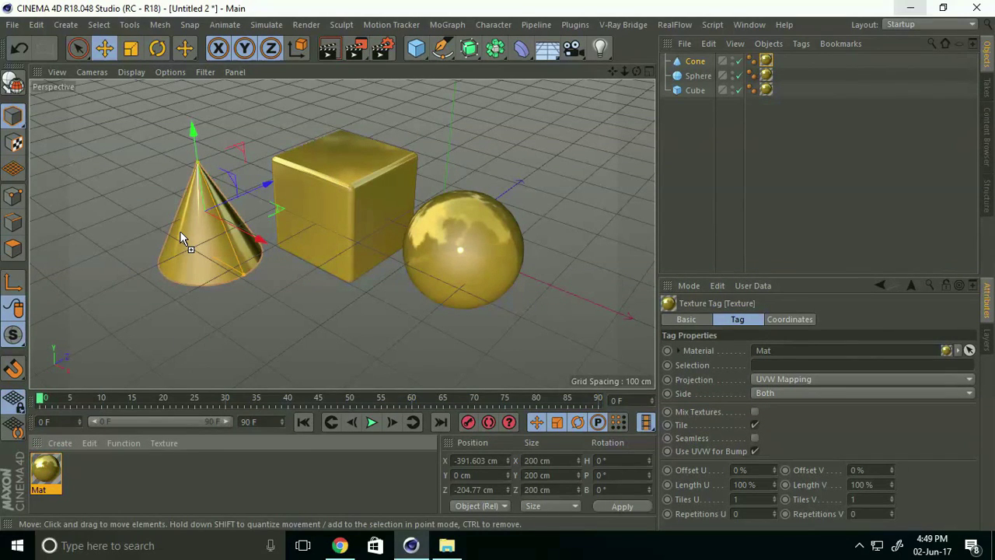
left_click(58, 443)
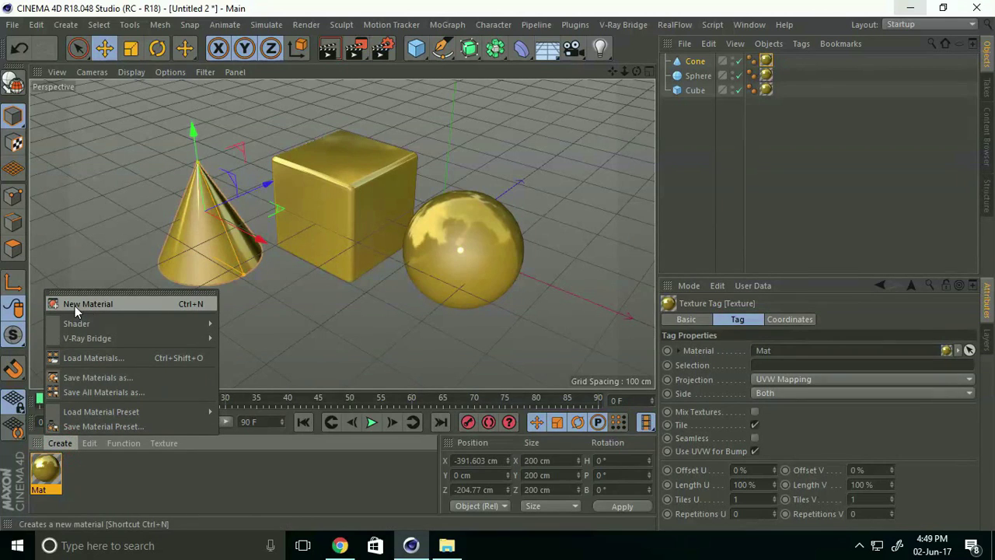
- Create material Mat.1 and set its colour in HSV to H 0, S 0, V 20%
left_click(139, 304)
double_click(45, 470)
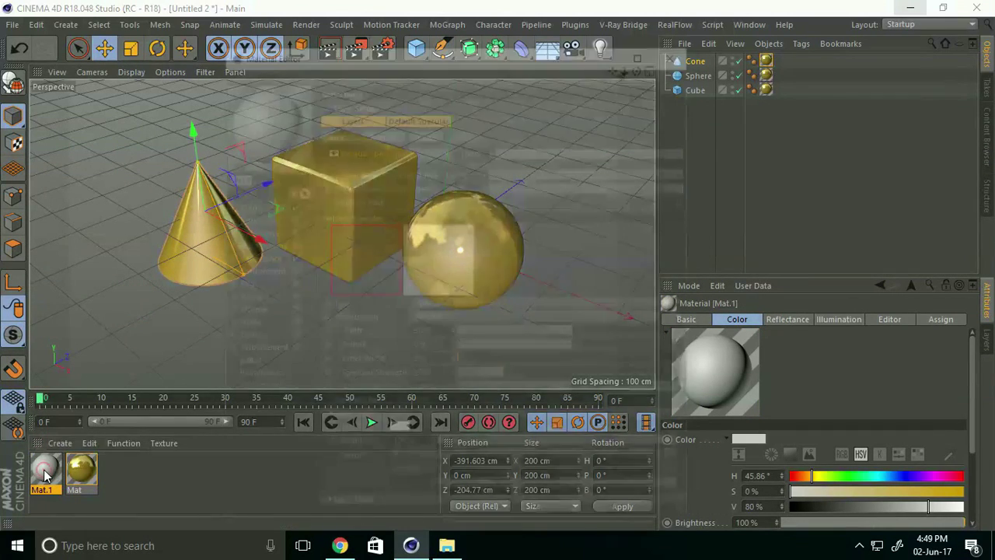
left_click(243, 206)
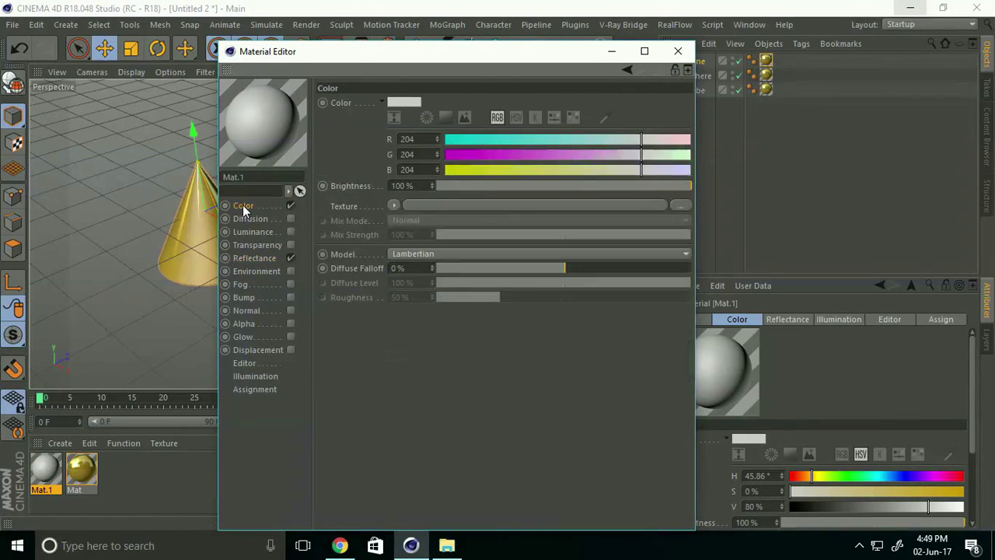
left_click(516, 118)
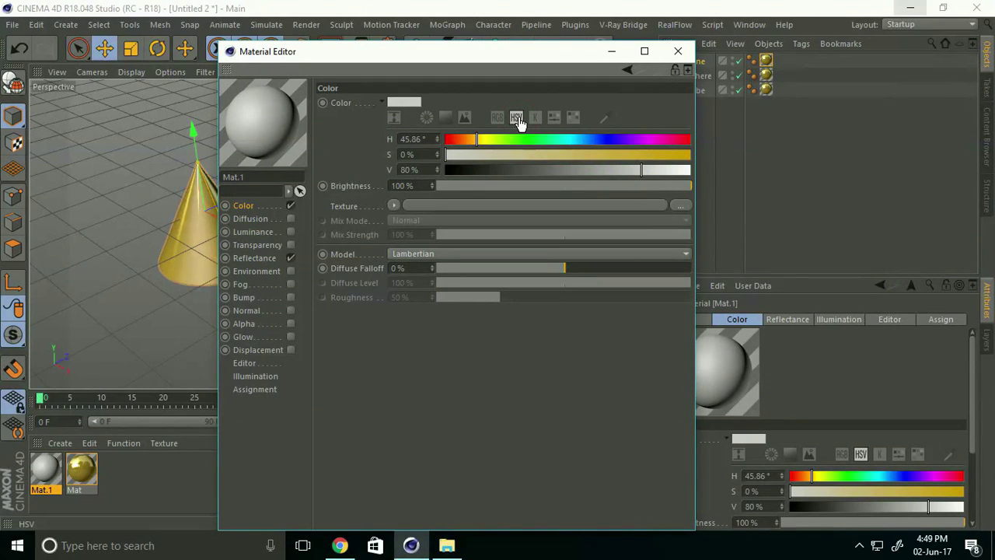
left_click_drag(474, 140, 427, 144)
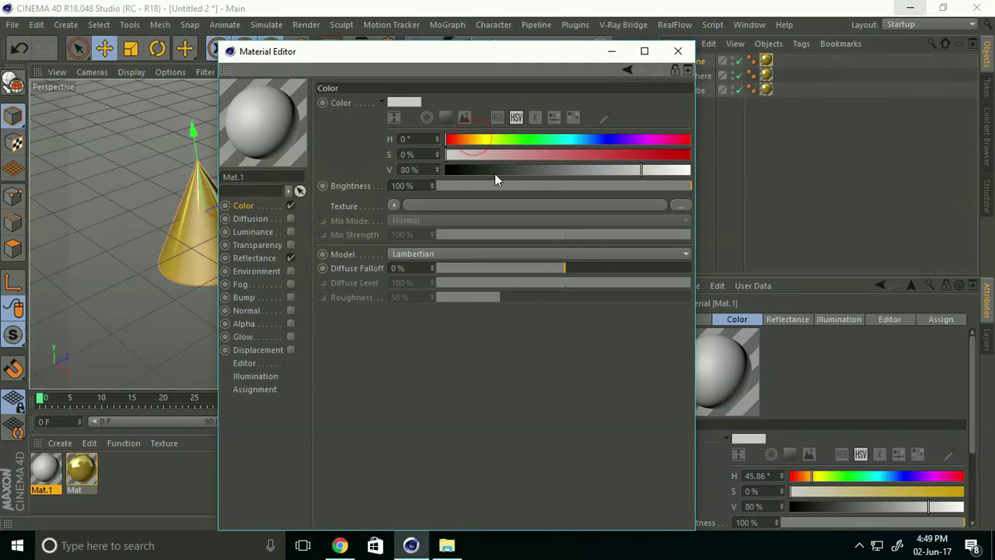
left_click_drag(495, 171, 482, 171)
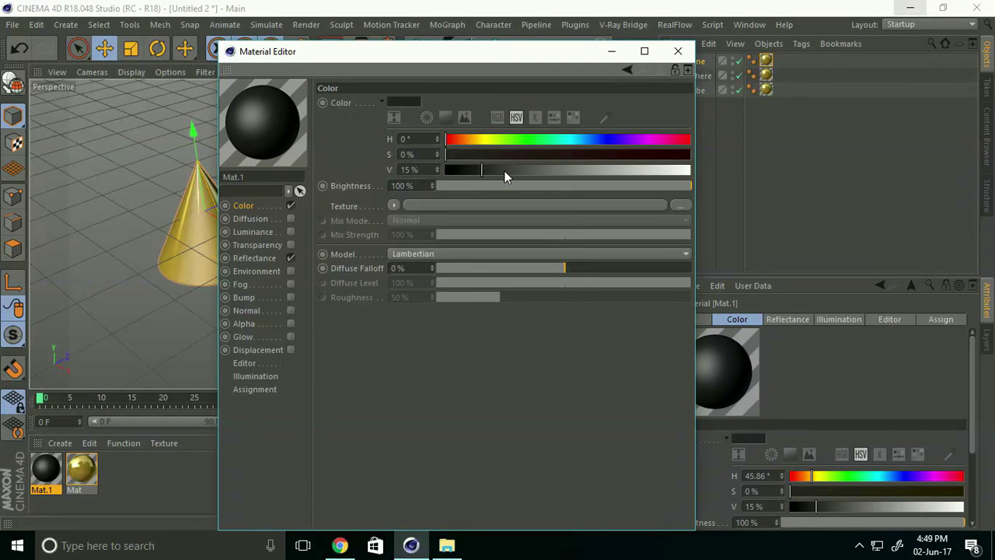
double_click(409, 170)
type("20")
key("Return")
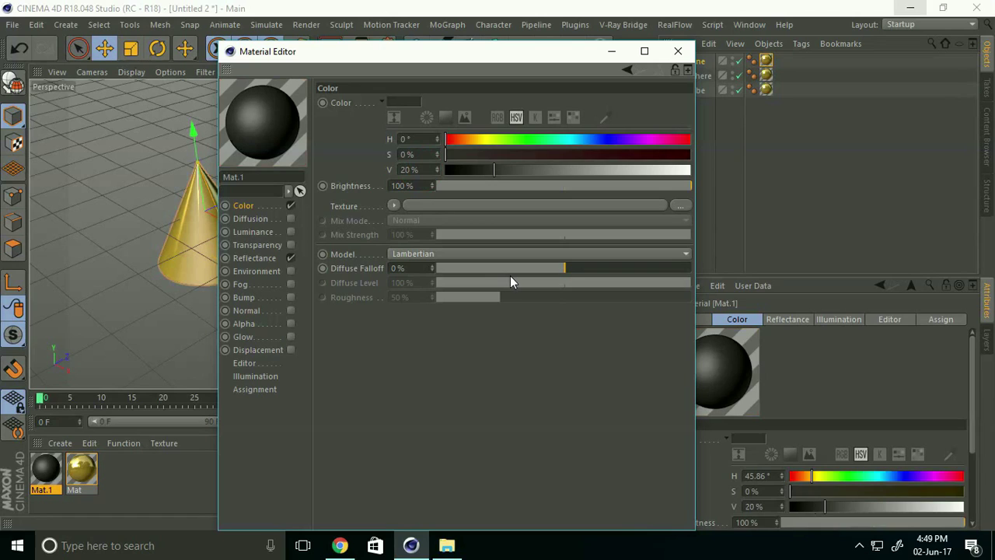
double_click(404, 139)
key("Tab")
key("Tab")
- Add a Reflection (Legacy) layer to Mat.1 with Brightness 20%
left_click(262, 258)
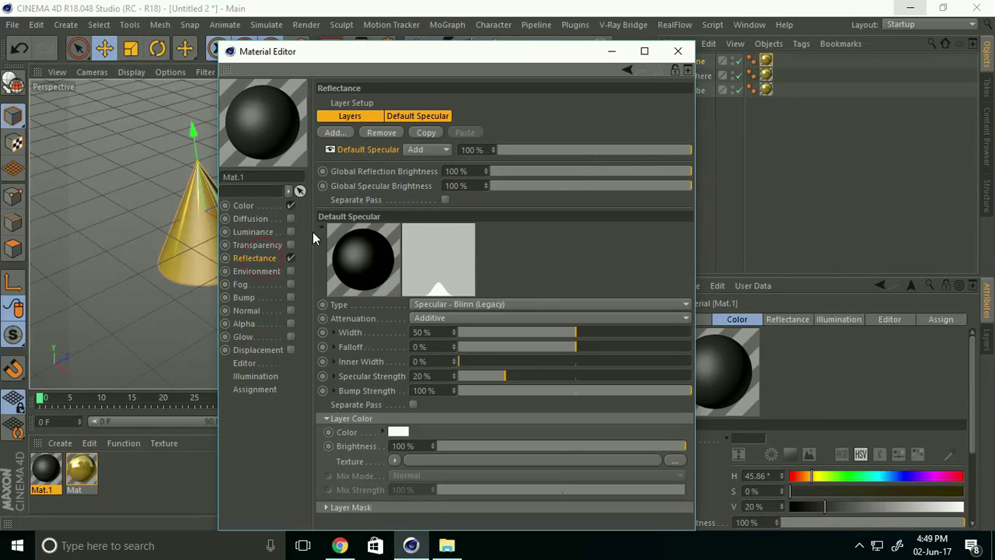
left_click(339, 133)
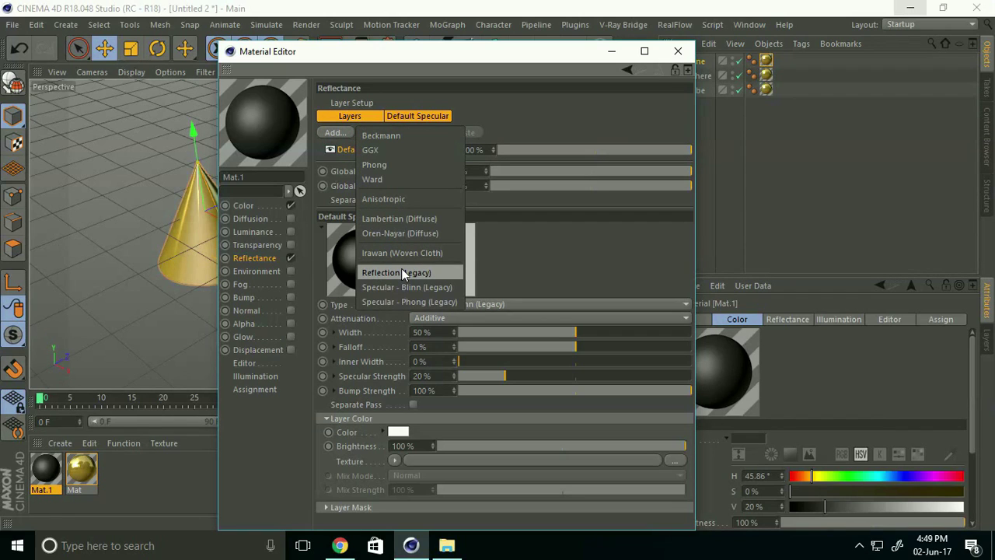
left_click(402, 270)
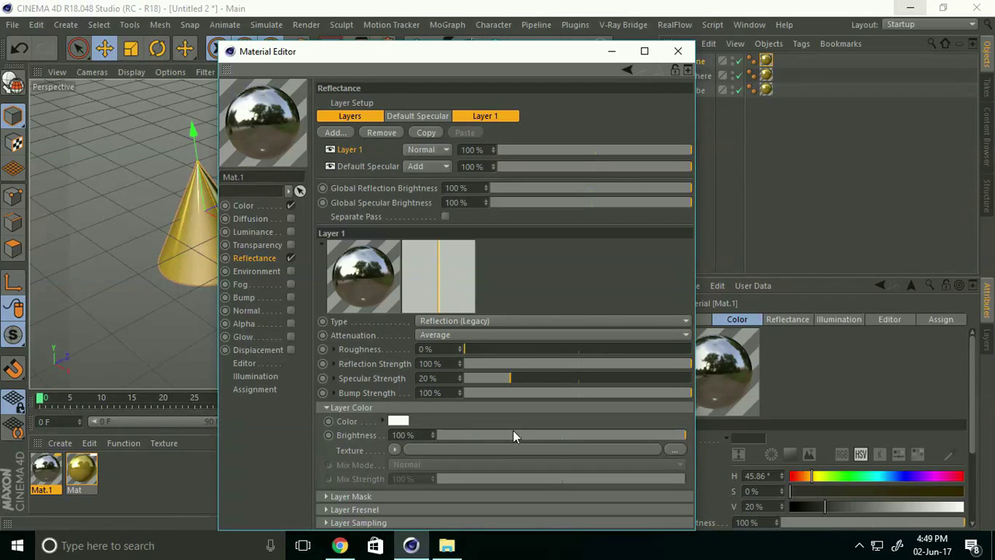
double_click(419, 432)
type("20")
key("Return")
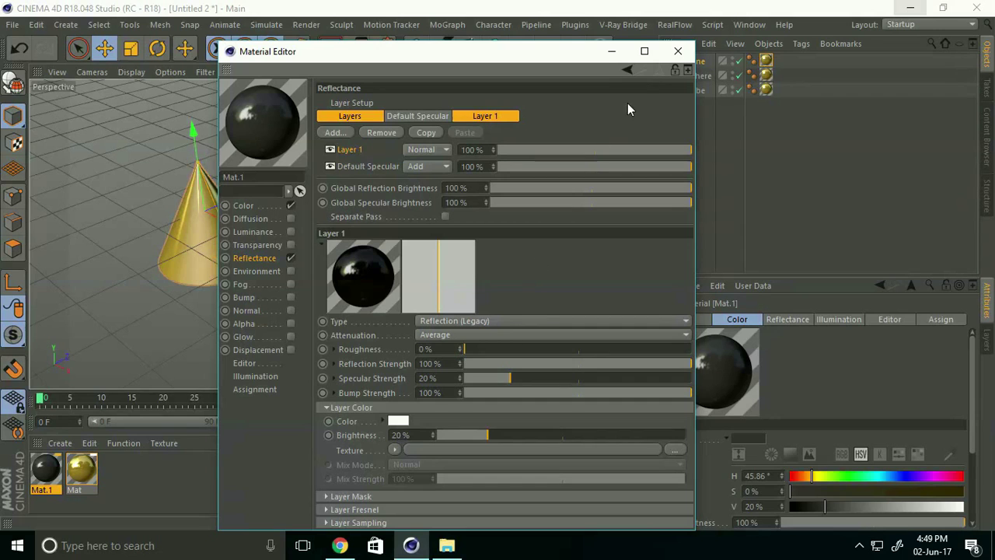
left_click(678, 51)
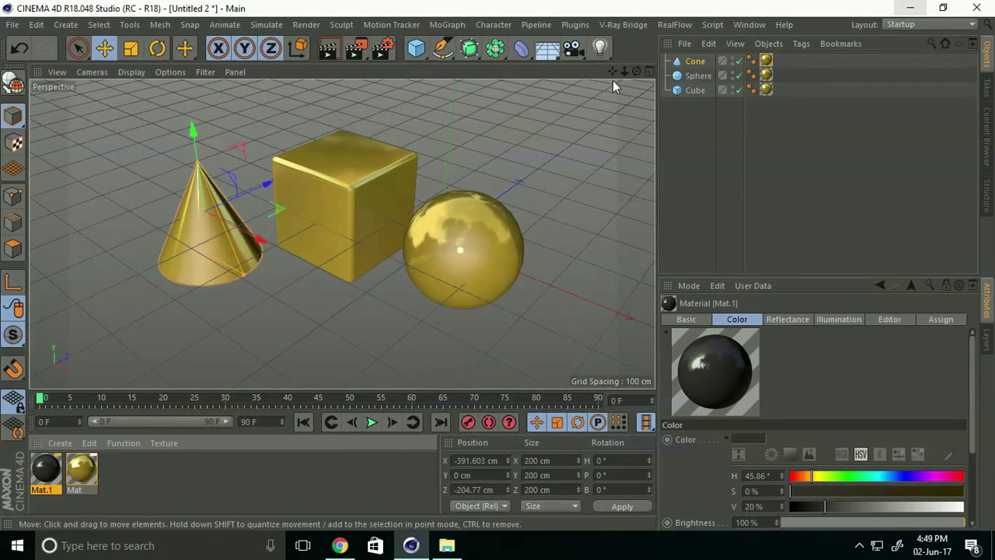
- Add a Floor and raise the cone, cube and sphere to Y 101.887 cm in Front view
left_click(557, 58)
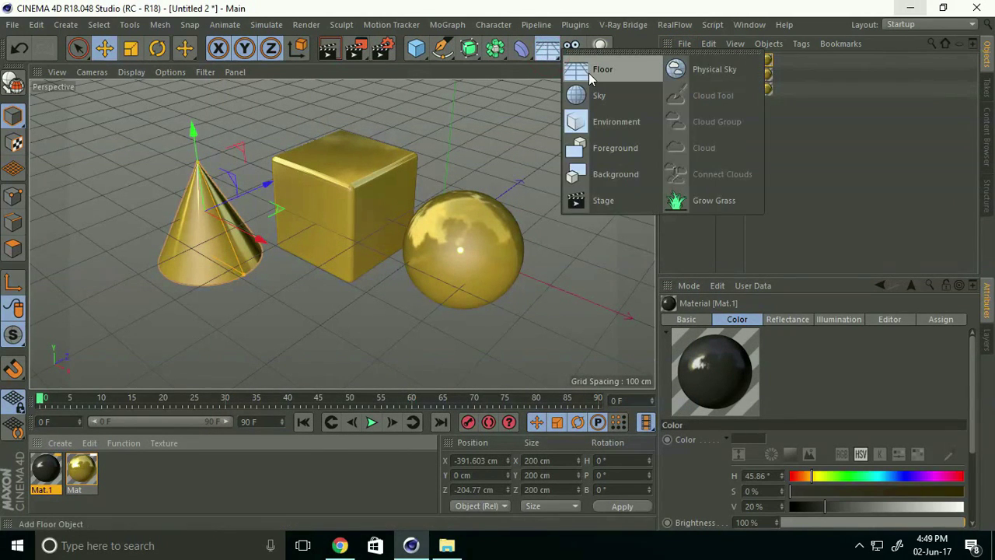
left_click(589, 73)
middle_click(428, 211)
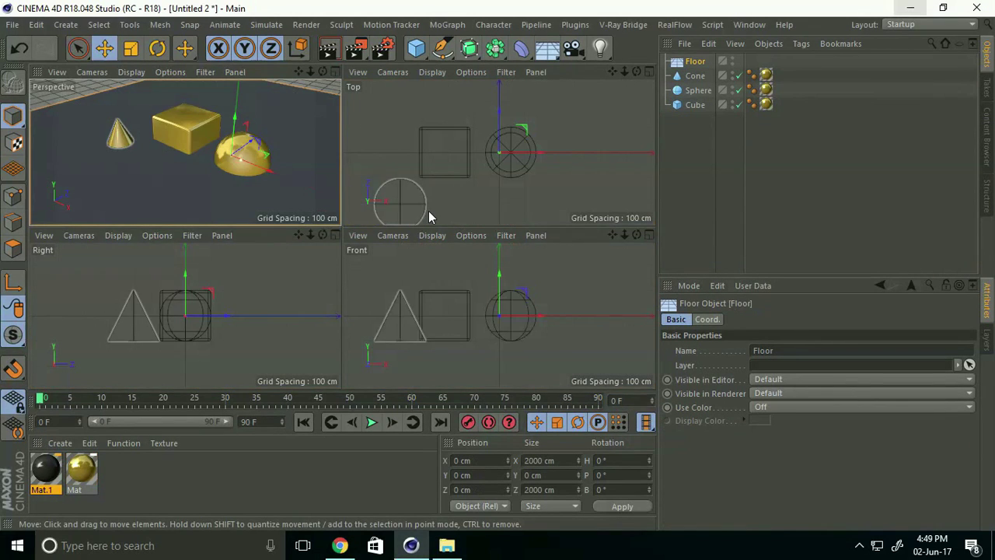
middle_click(459, 284)
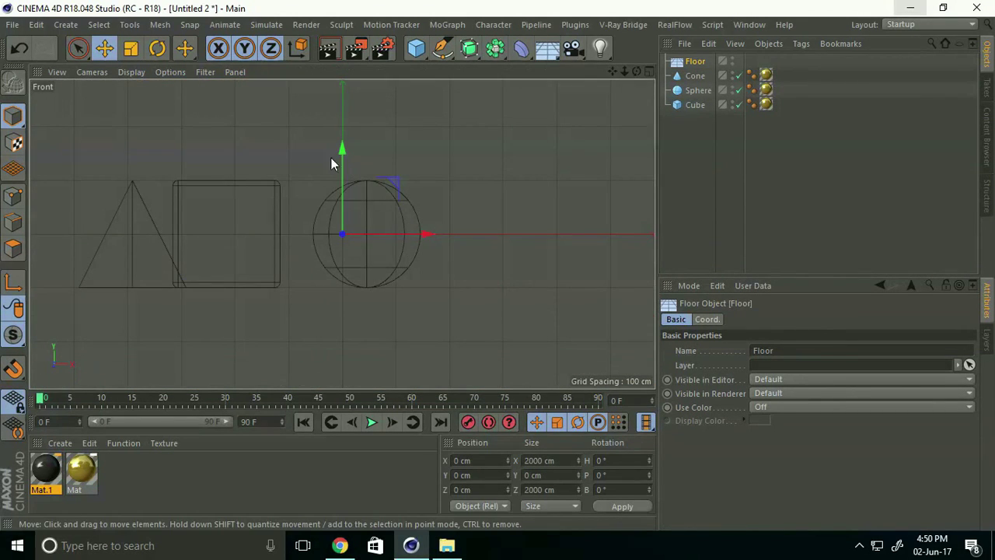
left_click(146, 198)
left_click(234, 179, "shift")
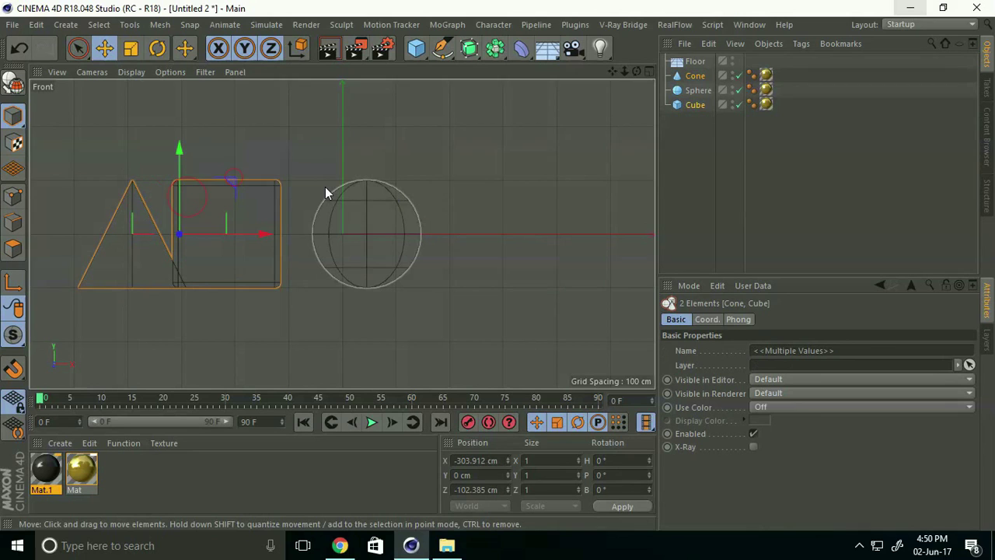
left_click(333, 193, "shift")
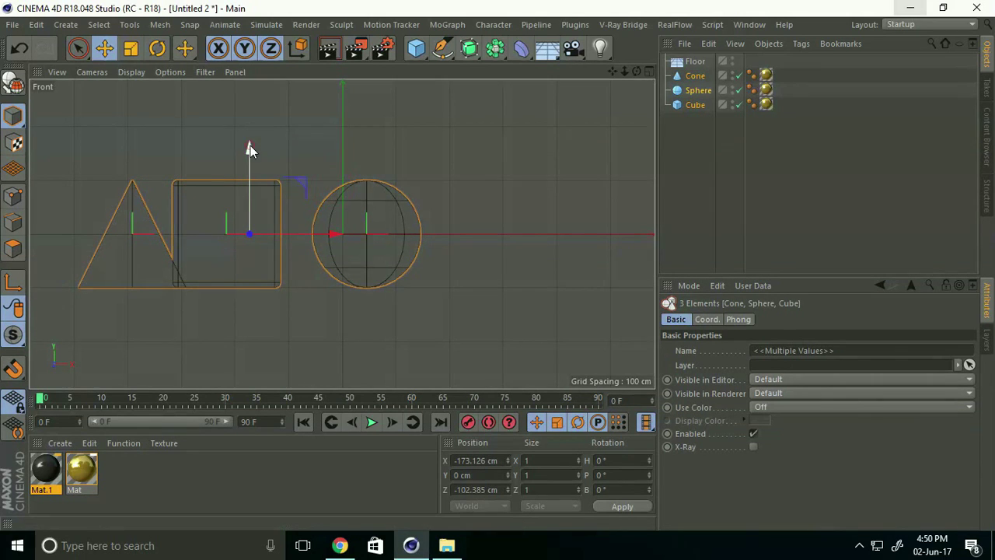
left_click_drag(251, 146, 268, 90)
- Apply the dark Mat.1 material to the floor in the Perspective view
middle_click(269, 90)
middle_click(230, 115)
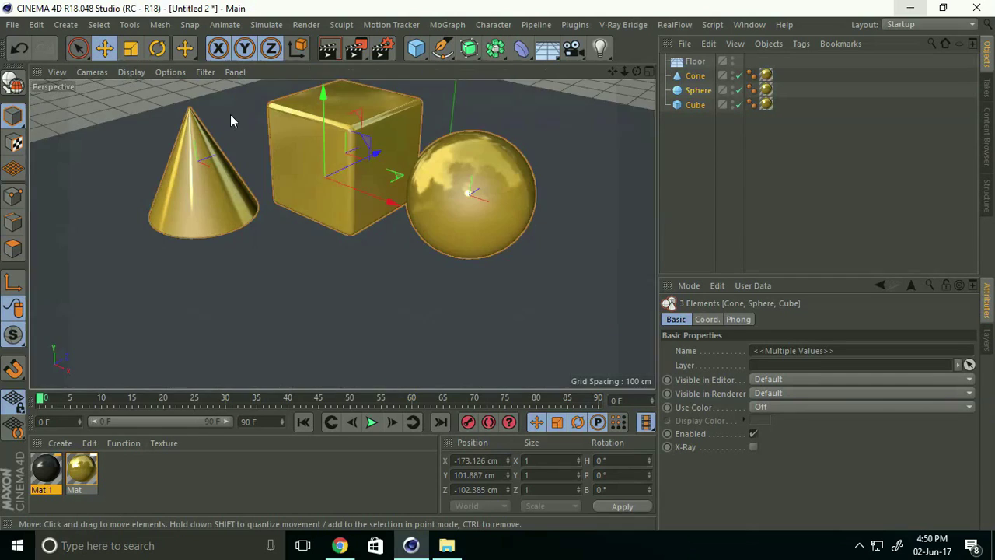
middle_click_drag(337, 194, 333, 264, "alt")
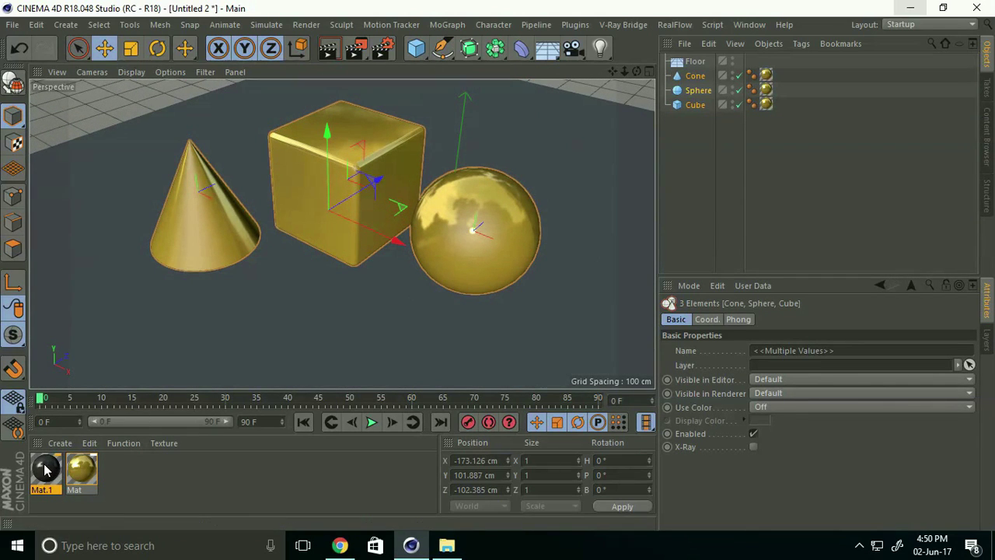
left_click_drag(48, 470, 700, 62)
left_click_drag(226, 240, 391, 113, "alt")
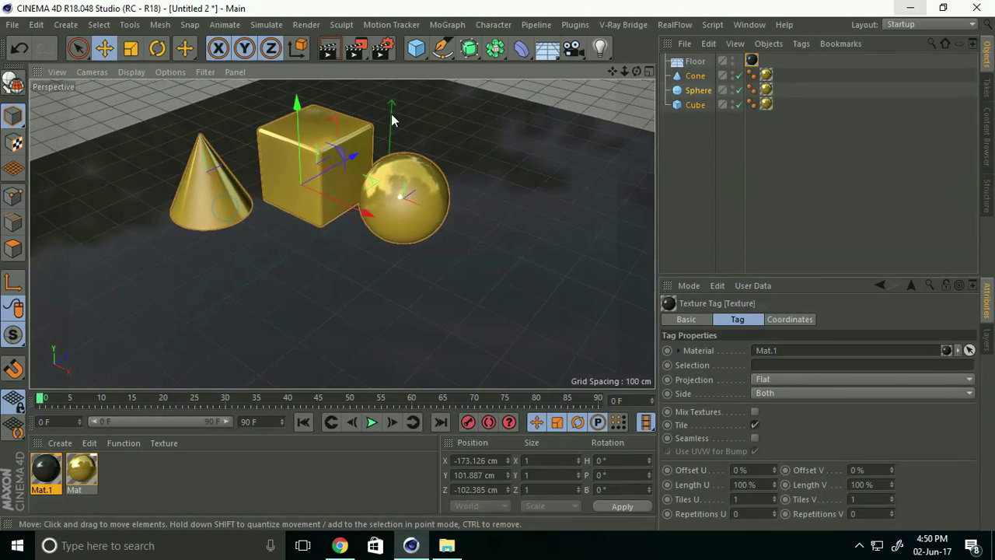
- Add an omni light and position it at Y 308.411 cm, Z -440.202 cm
left_click(599, 48)
left_click(648, 68)
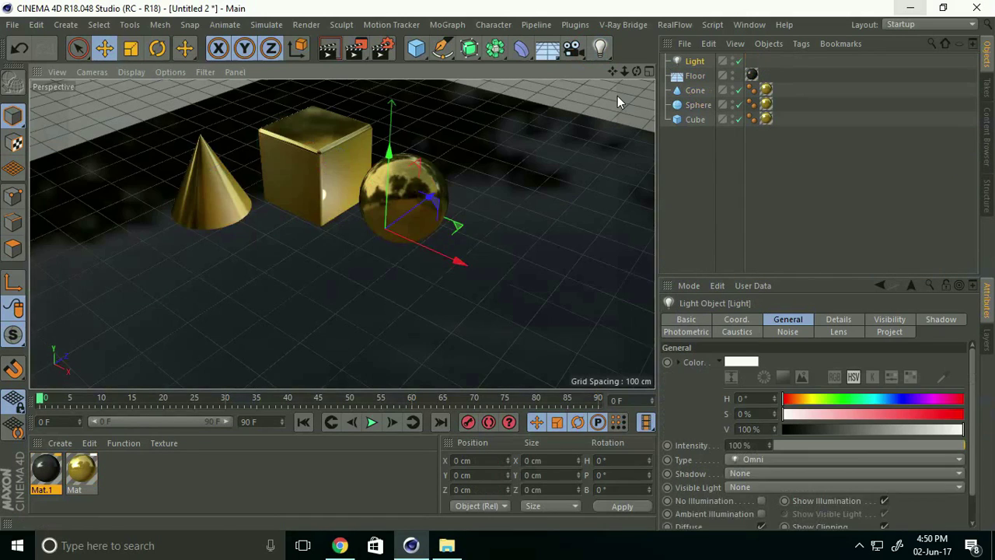
left_click_drag(391, 154, 384, 77)
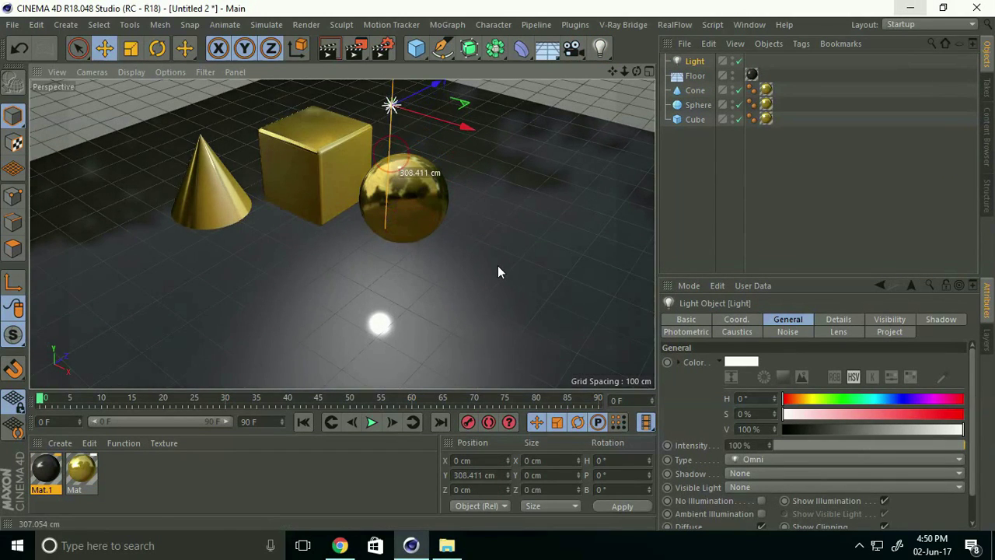
left_click_drag(498, 265, 430, 131, "alt")
left_click_drag(458, 95, 258, 156)
mouse_move(256, 240)
left_mouse_down("alt")
mouse_move(351, 206)
mouse_move(381, 253)
mouse_move(425, 260)
left_mouse_up("alt")
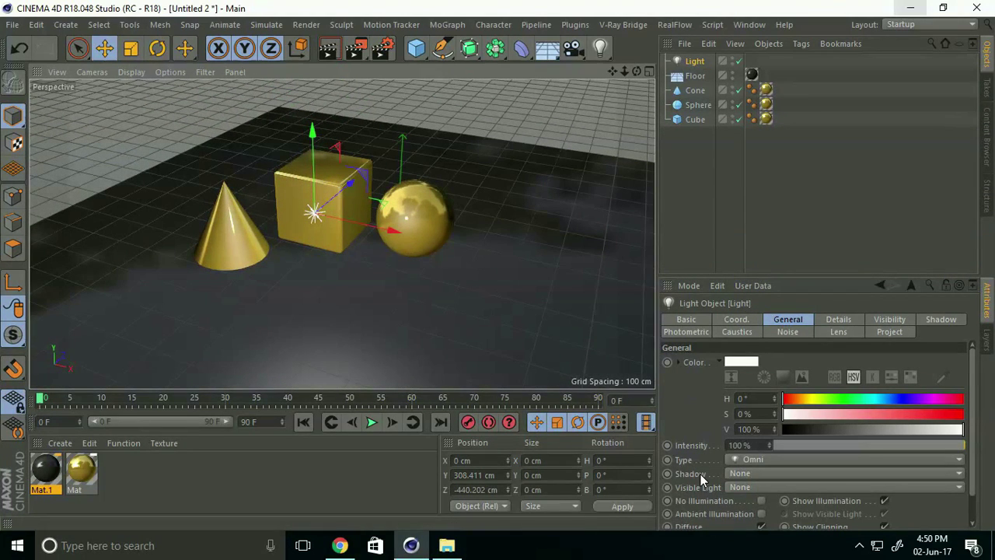
- Set the light's Shadow to Shadow Maps (Soft)
left_click(735, 473)
left_click(750, 429)
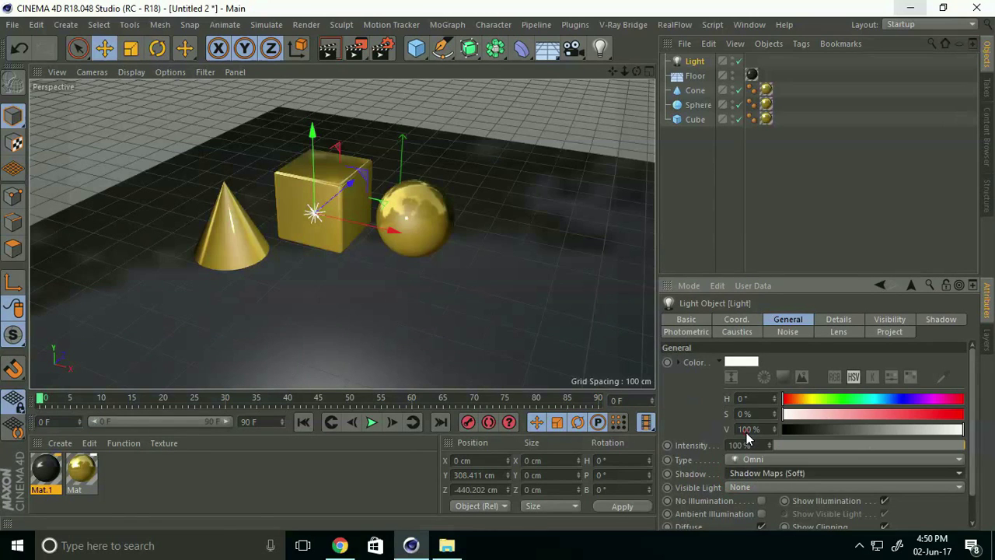
scroll(331, 192, "up", 5)
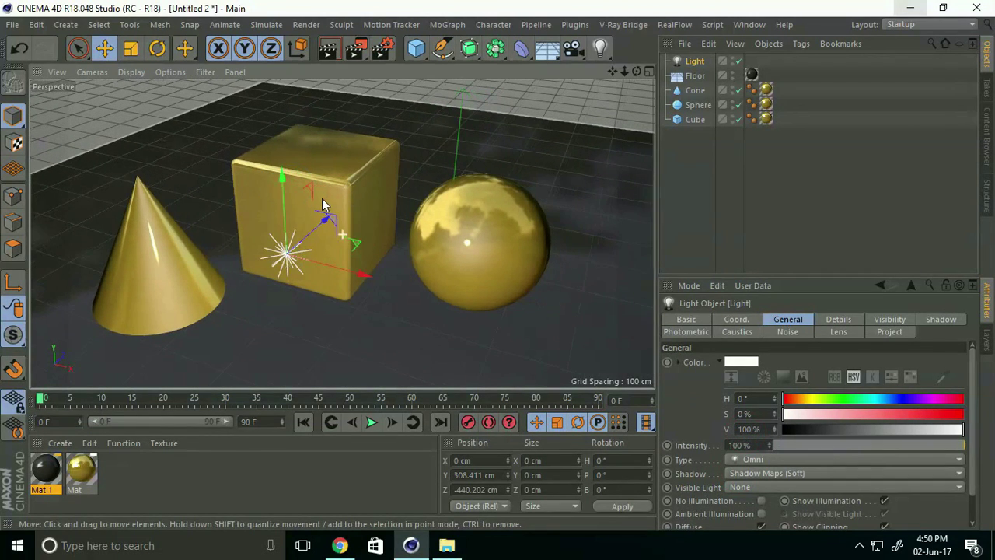
- Create Mat.2 with free_hdr_for_studio_render_by_djeric.jpg as its colour texture, copied into the project
left_click(61, 444)
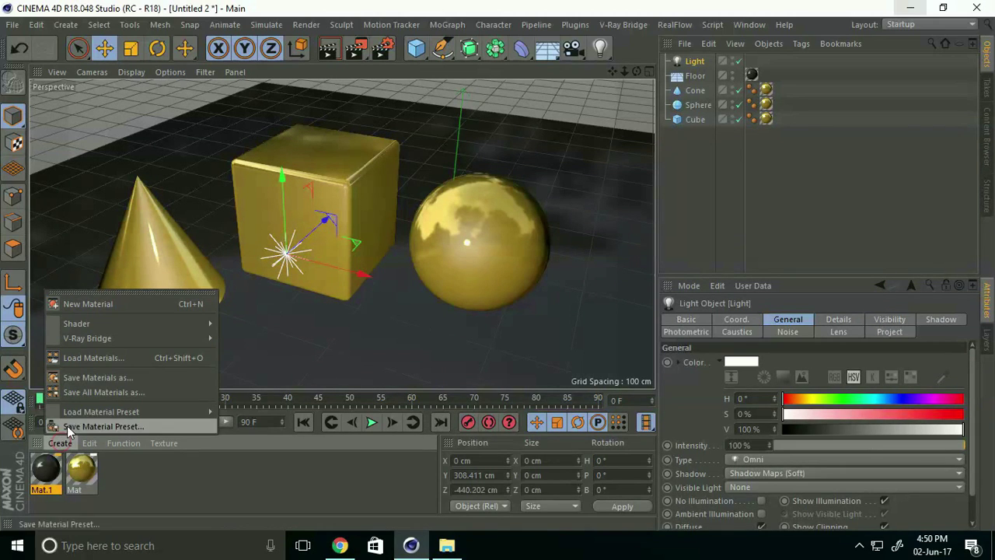
left_click(64, 303)
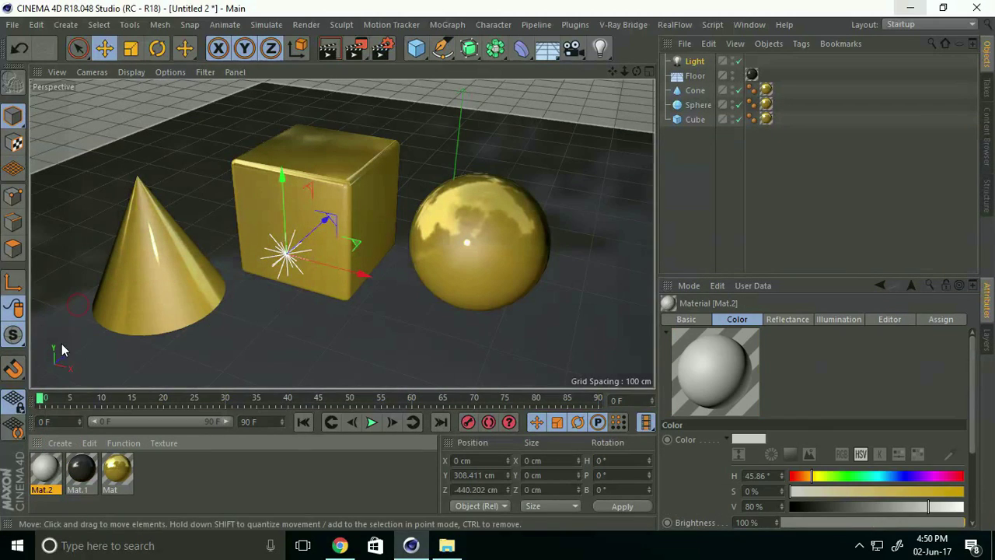
double_click(47, 466)
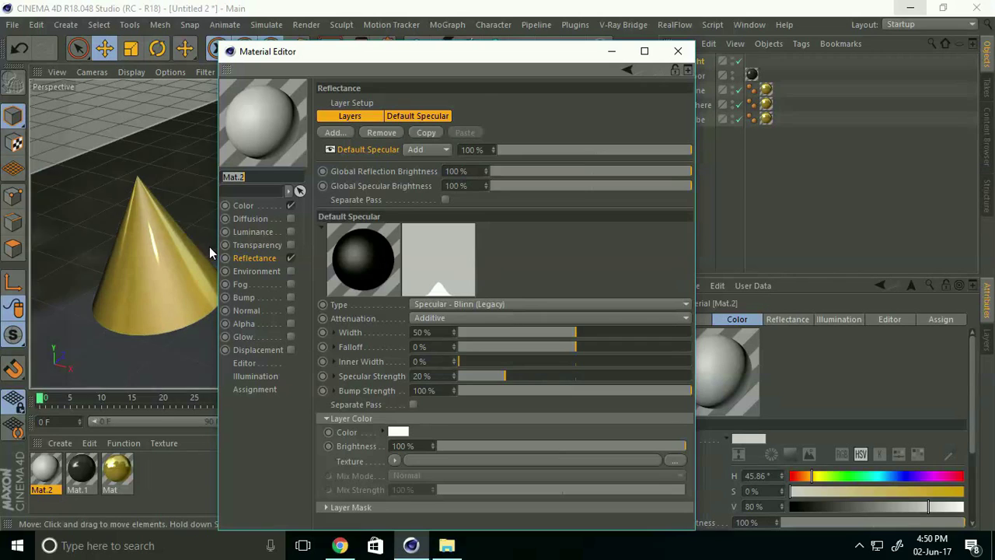
left_click(244, 205)
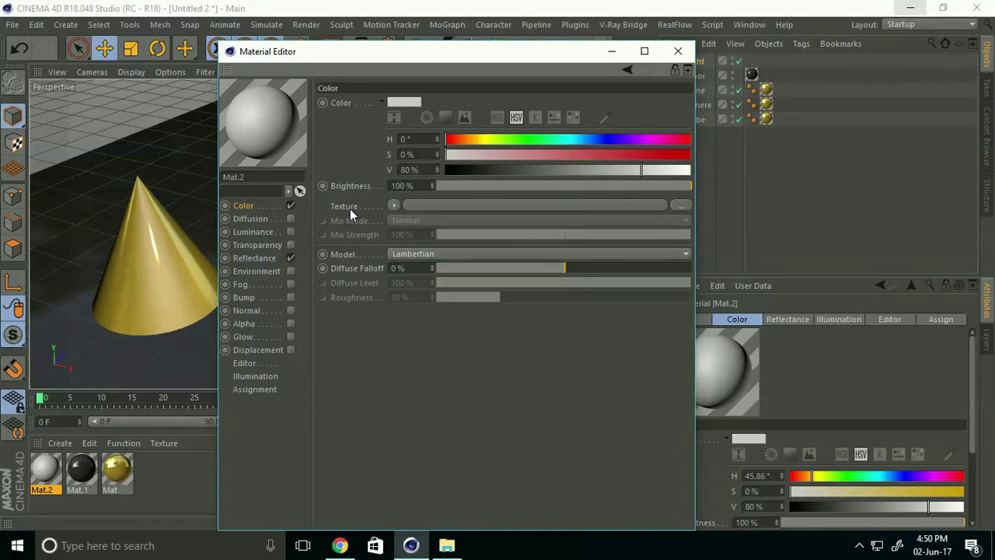
left_click(680, 205)
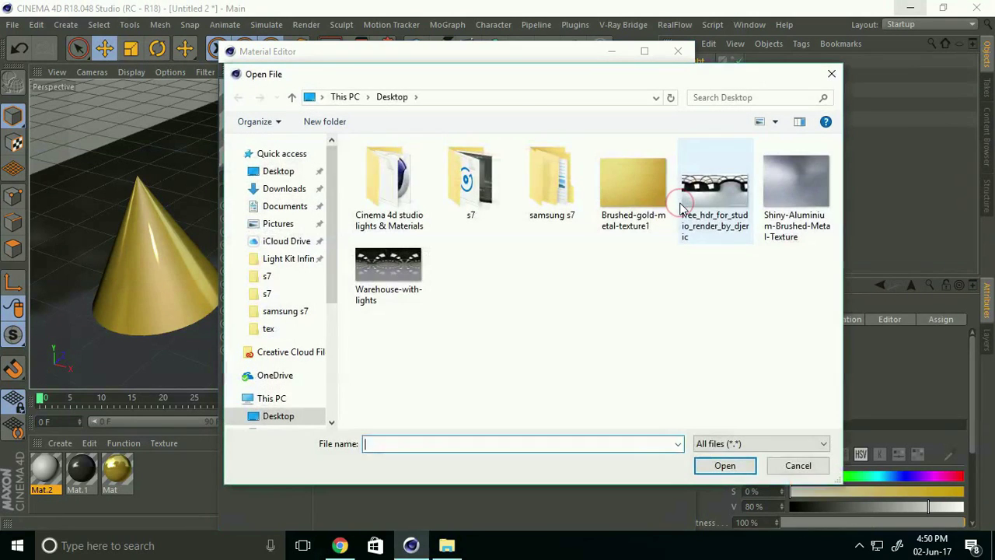
left_click(393, 282)
left_click(708, 184)
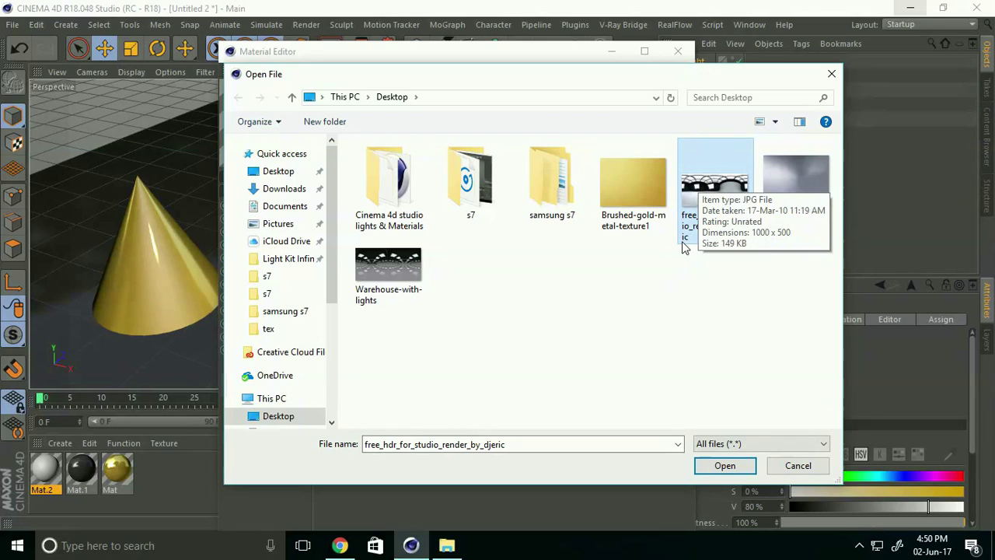
left_click(674, 329)
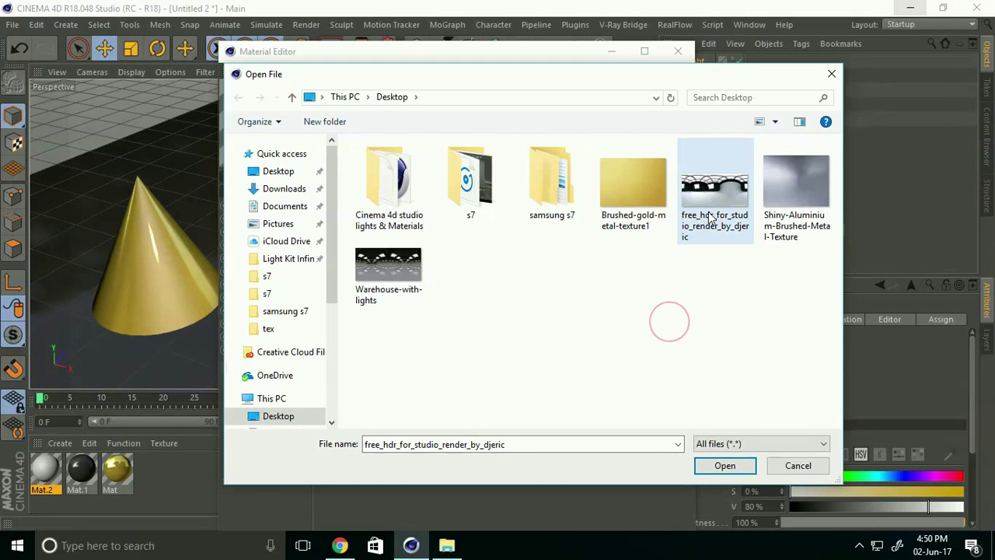
left_click(727, 466)
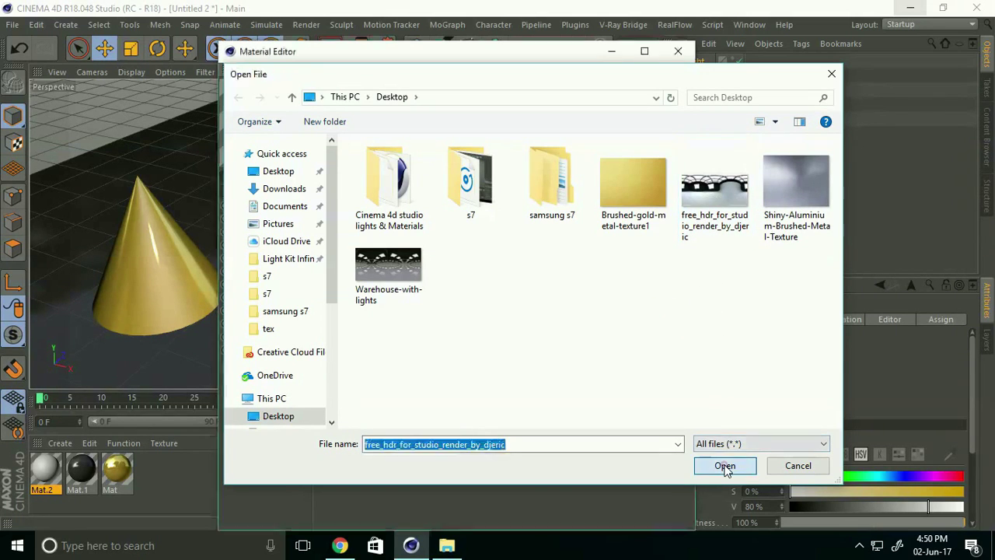
left_click(504, 327)
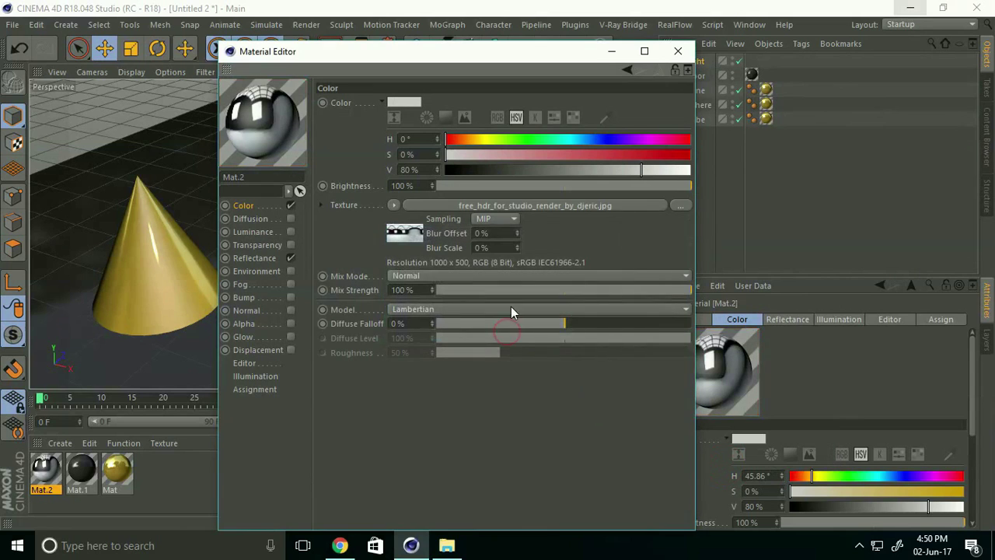
left_click(678, 51)
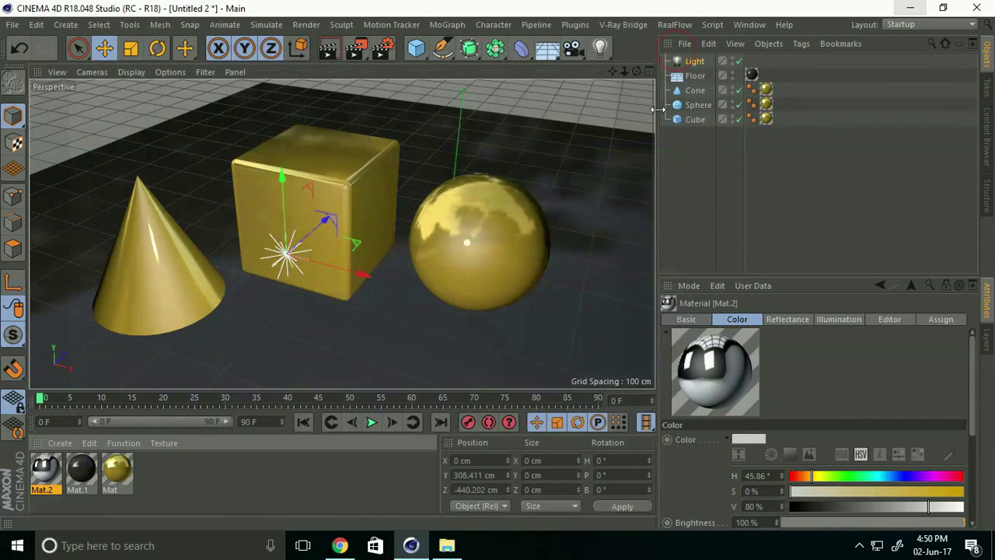
- Add a Sky object to the scene and apply the Mat.2 studio material to it
left_click(547, 48)
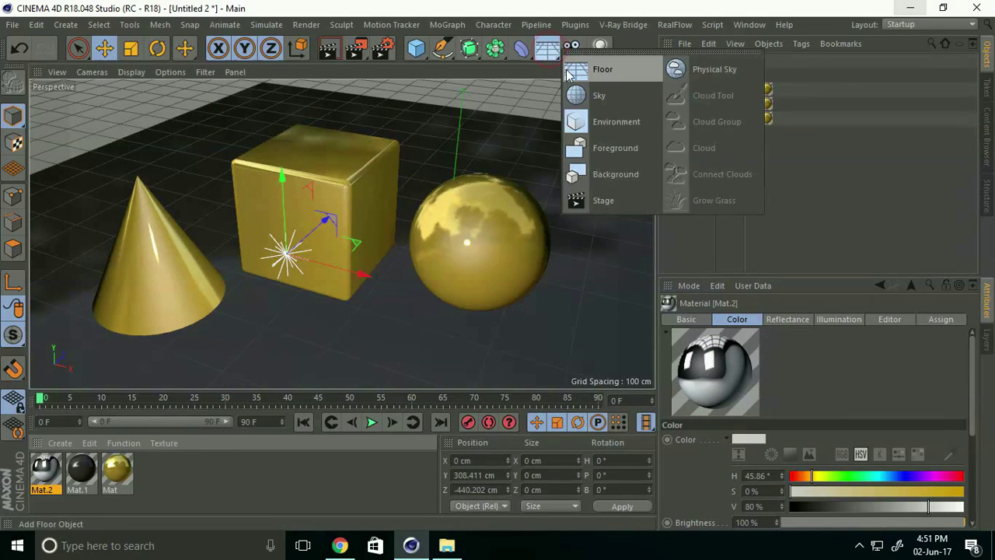
left_click(584, 103)
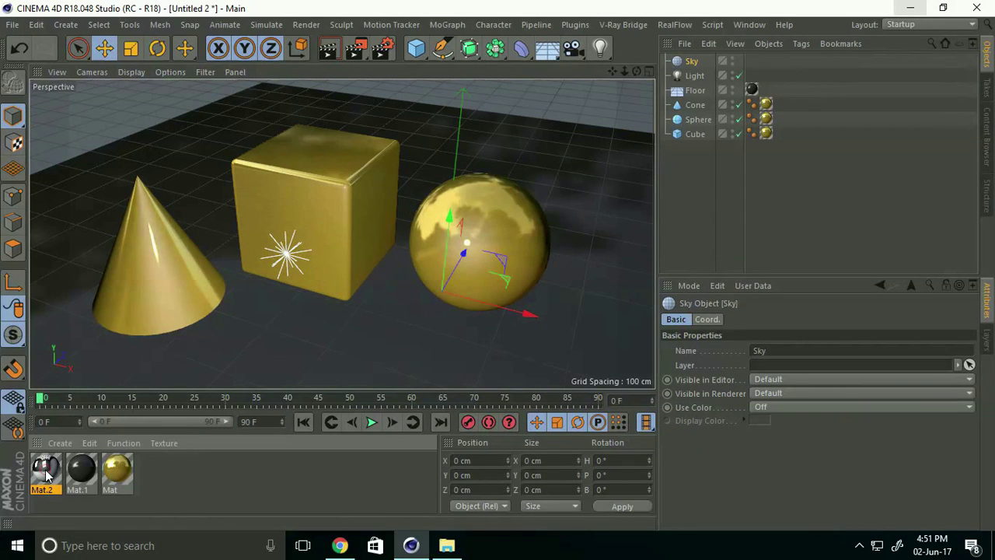
left_click_drag(46, 476, 691, 62)
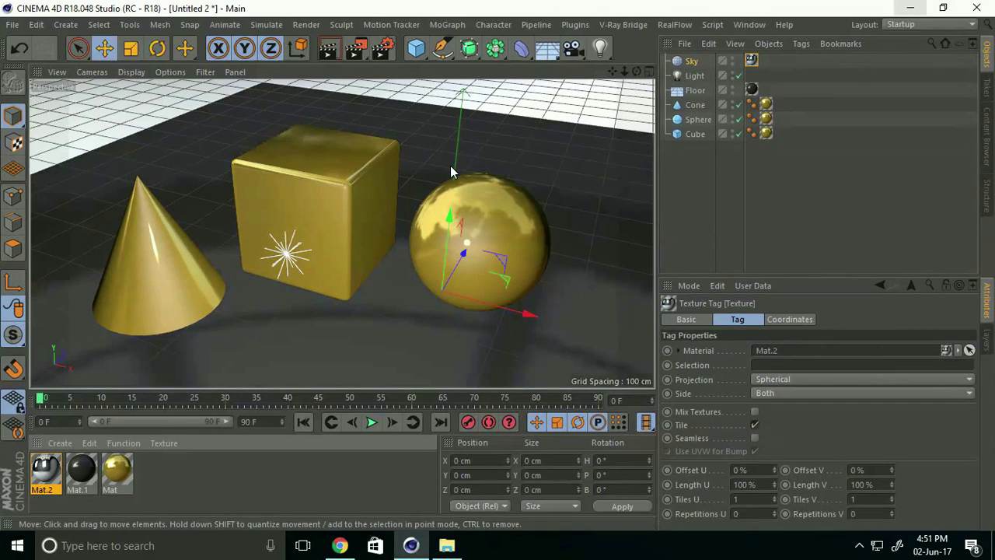
middle_click_drag(339, 225, 385, 222, "alt")
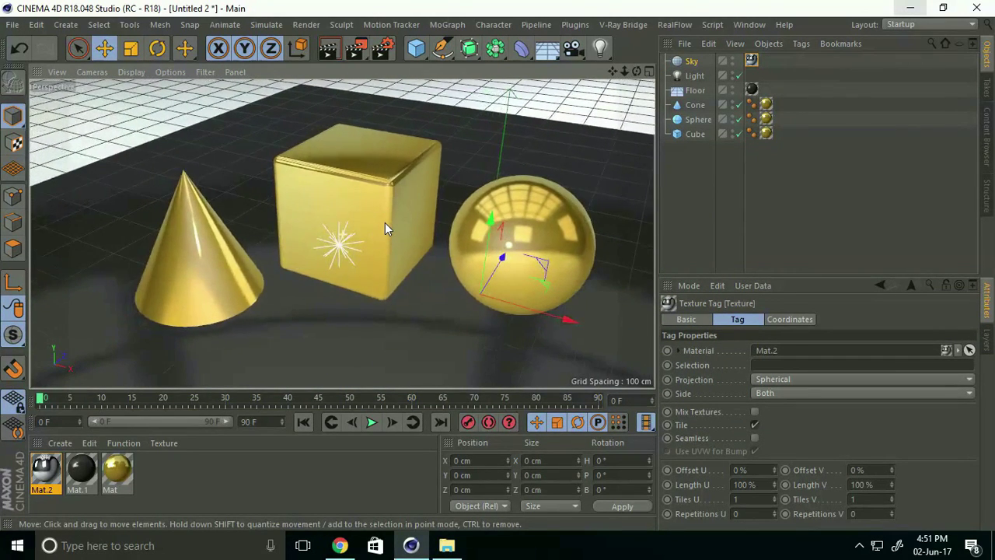
- Add Global Illumination and Ambient Occlusion effects in the render settings
left_click(383, 52)
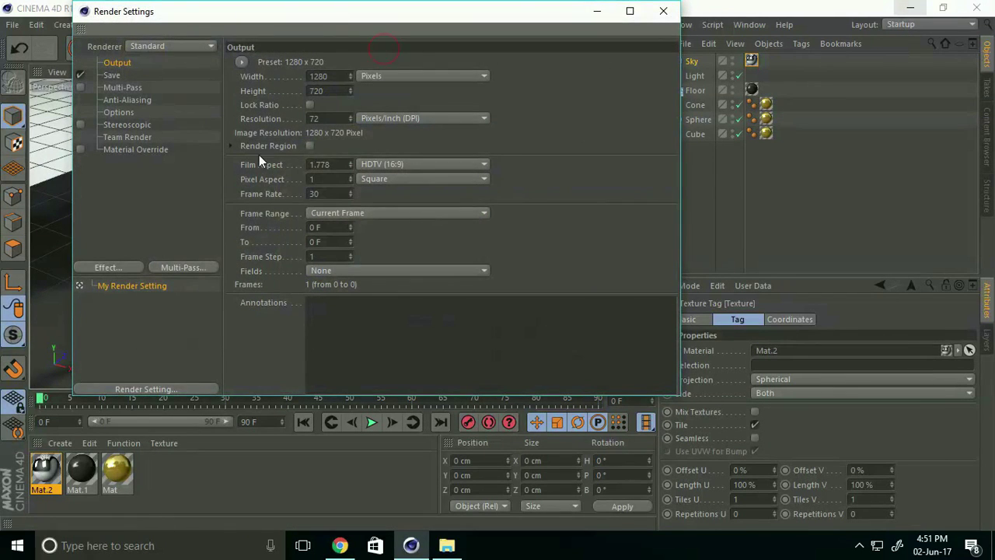
left_click(101, 268)
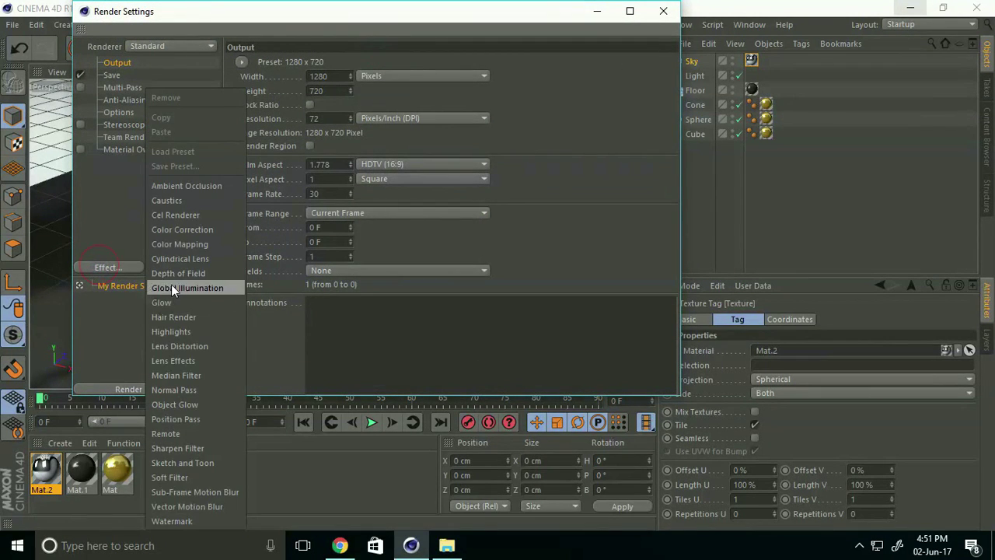
left_click(170, 283)
left_click(111, 267)
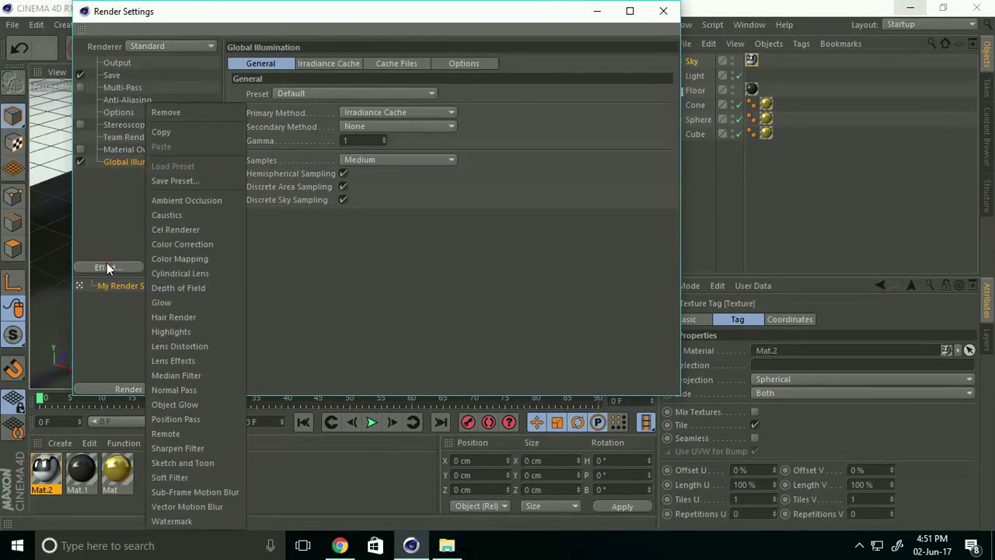
left_click(167, 199)
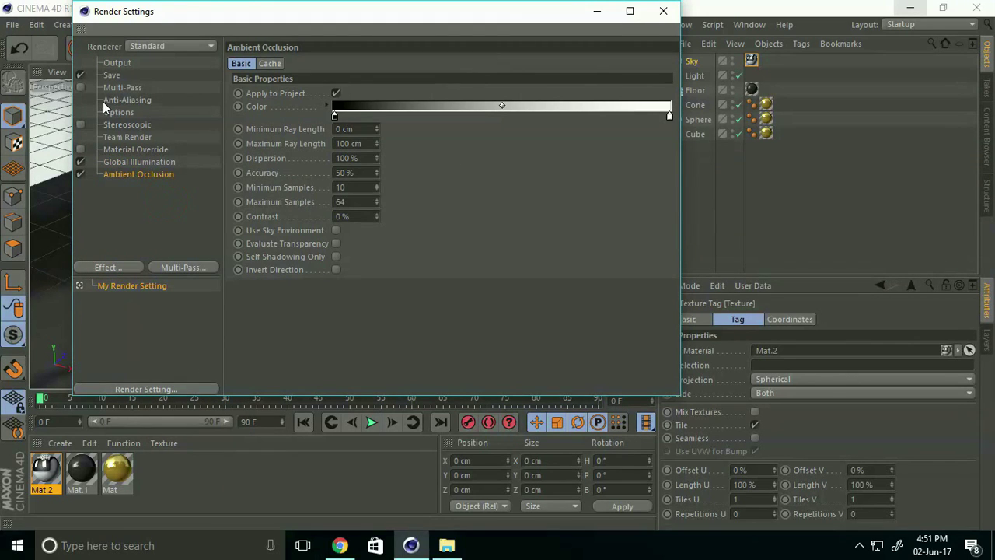
- Set anti-aliasing to Best with a 2x2 minimum level
left_click(125, 101)
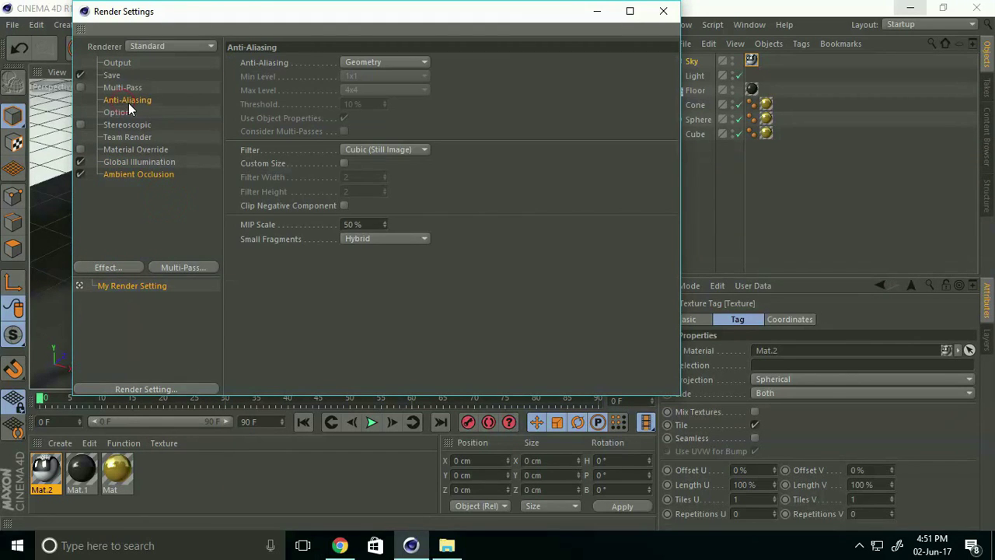
left_click(352, 69)
left_click(360, 105)
left_click(362, 74)
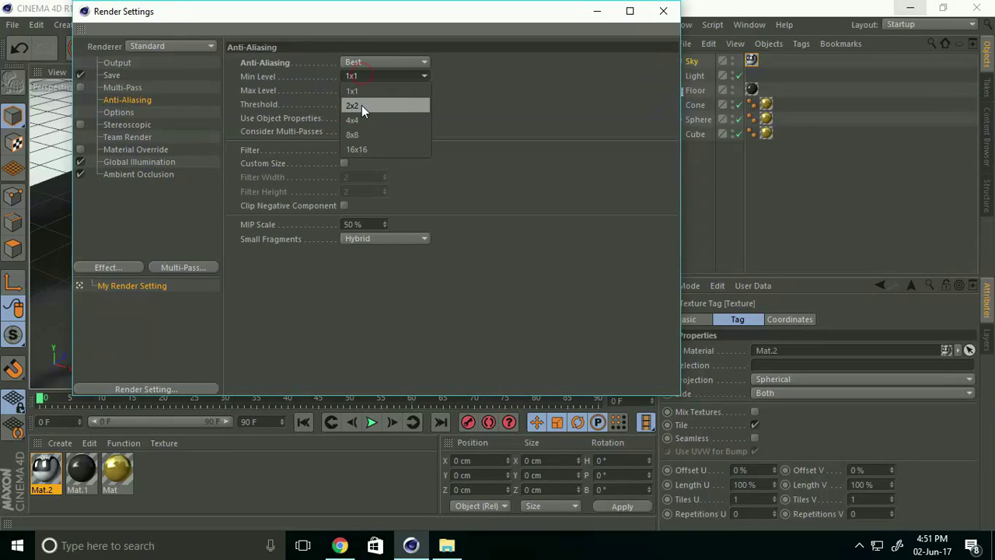
left_click(362, 106)
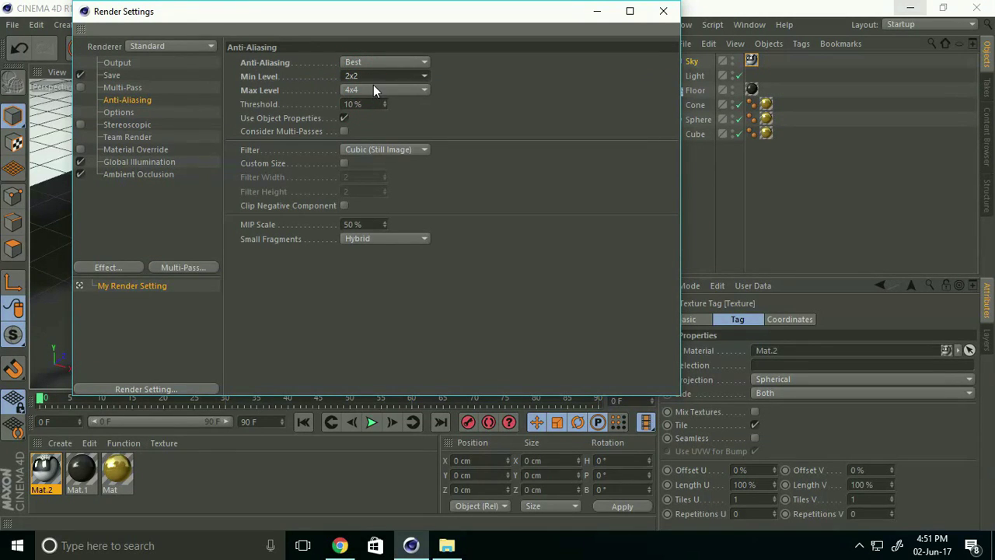
left_click(663, 11)
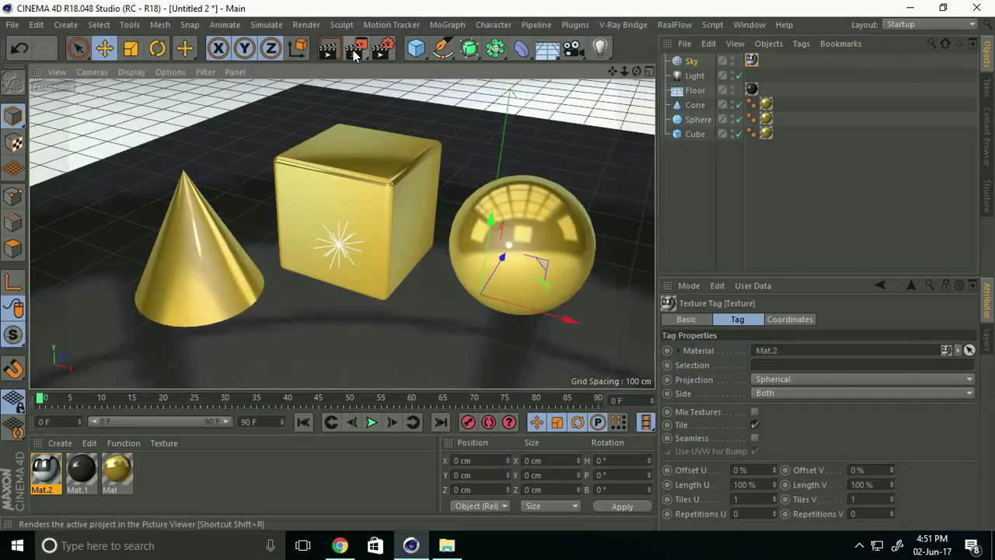